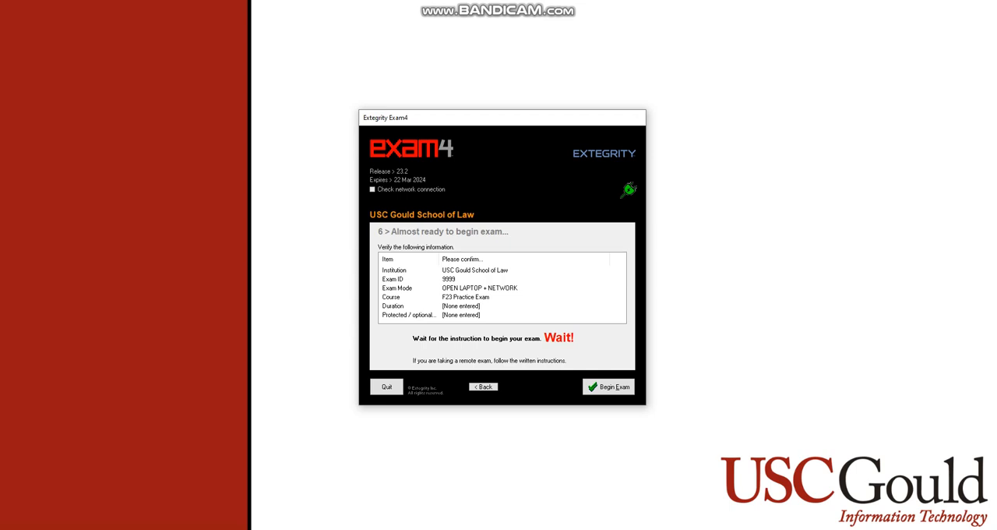
Begin the exam and fetch the exam document with Document ID 123P
key(alt+e)
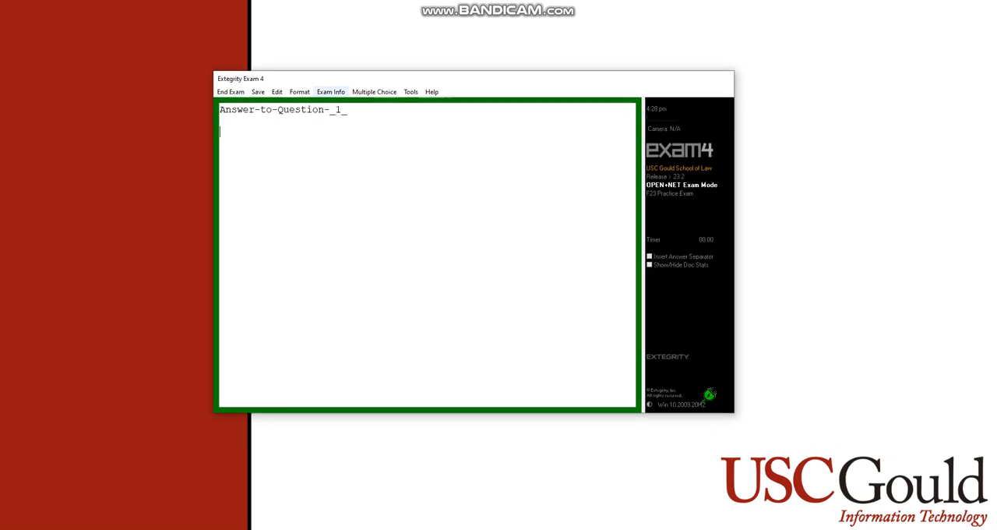
click(330, 91)
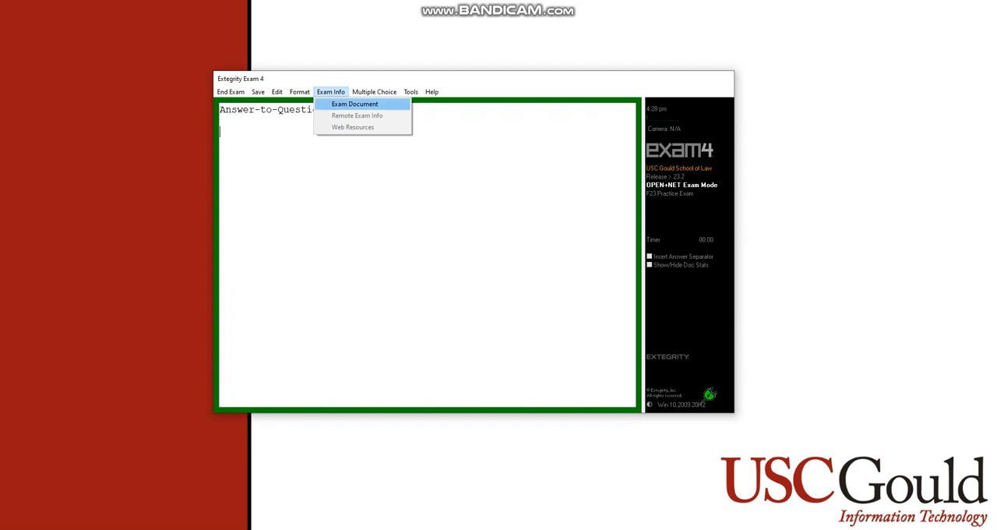
key(Return)
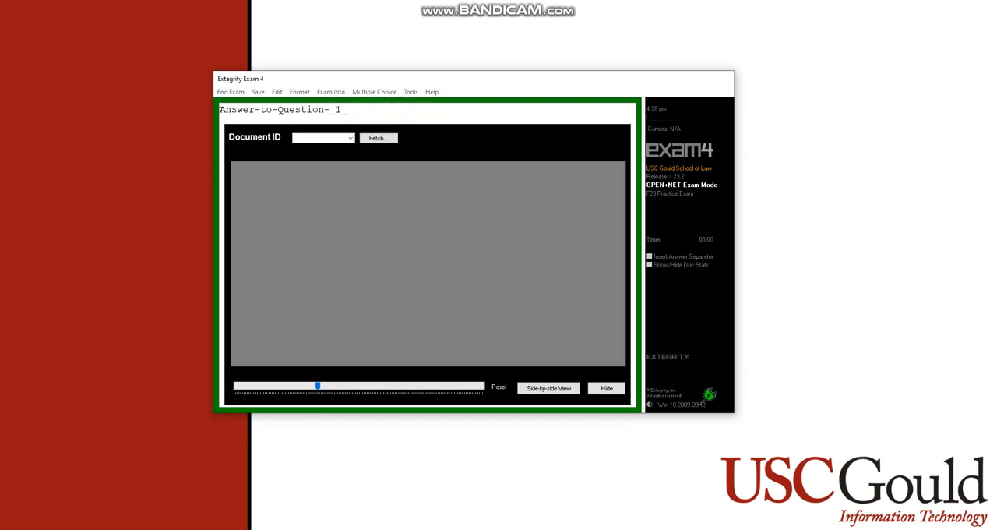
click(319, 138)
text(123P)
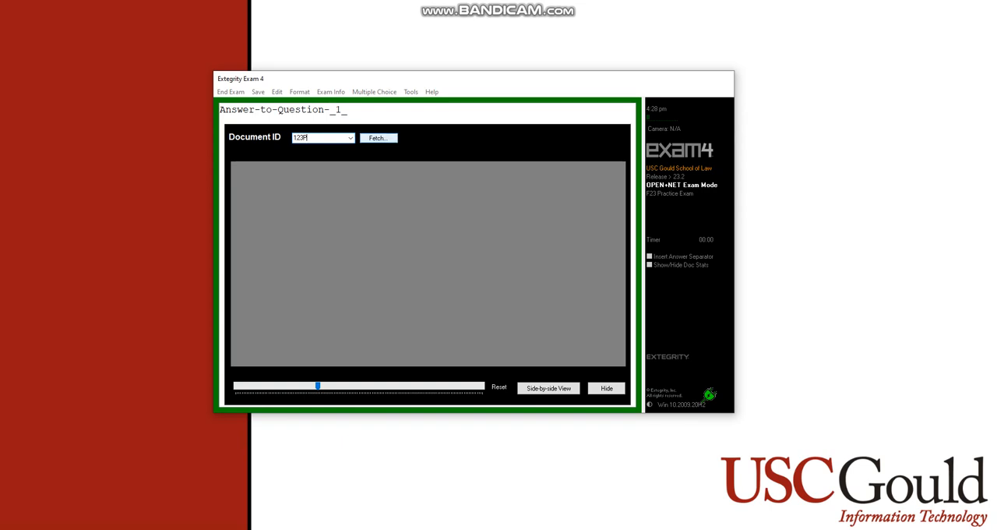
click(378, 138)
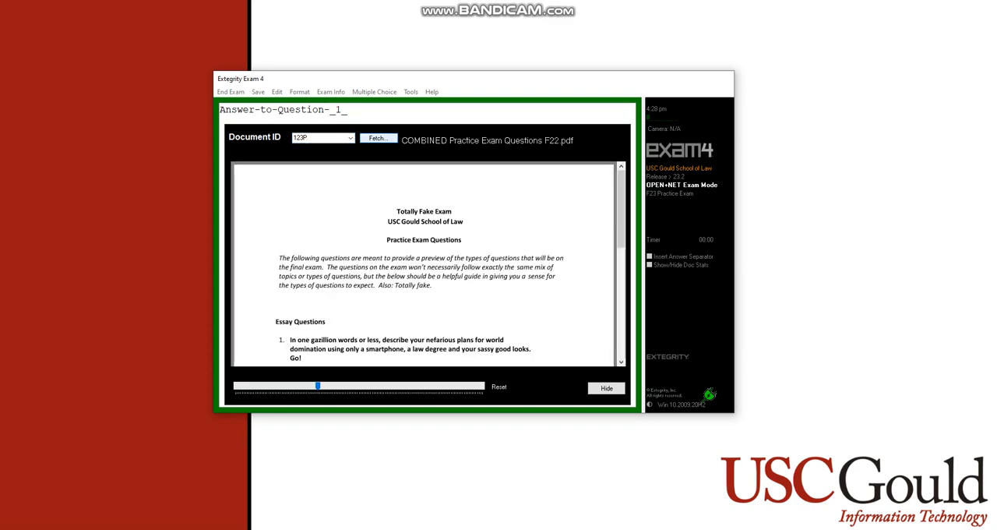
scroll(425, 261, down, 3)
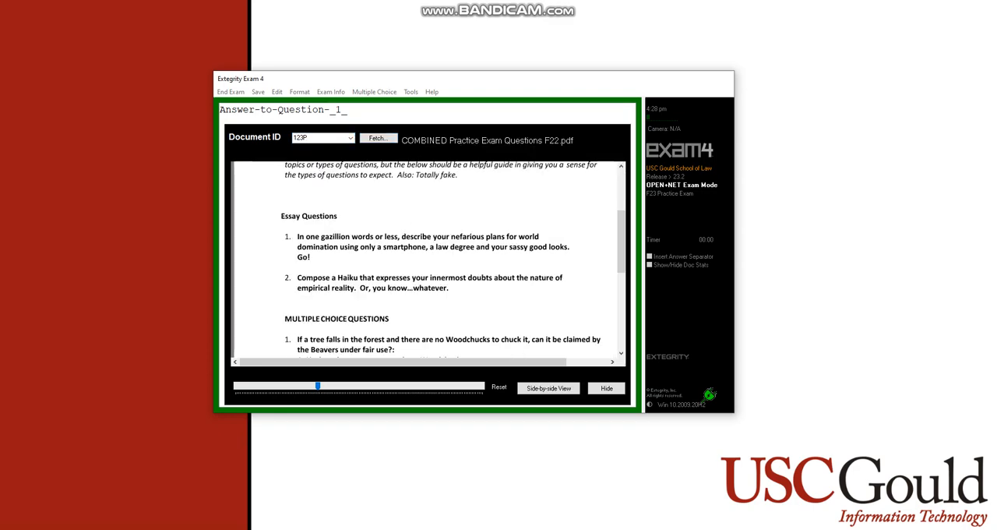
scroll(425, 261, up, 3)
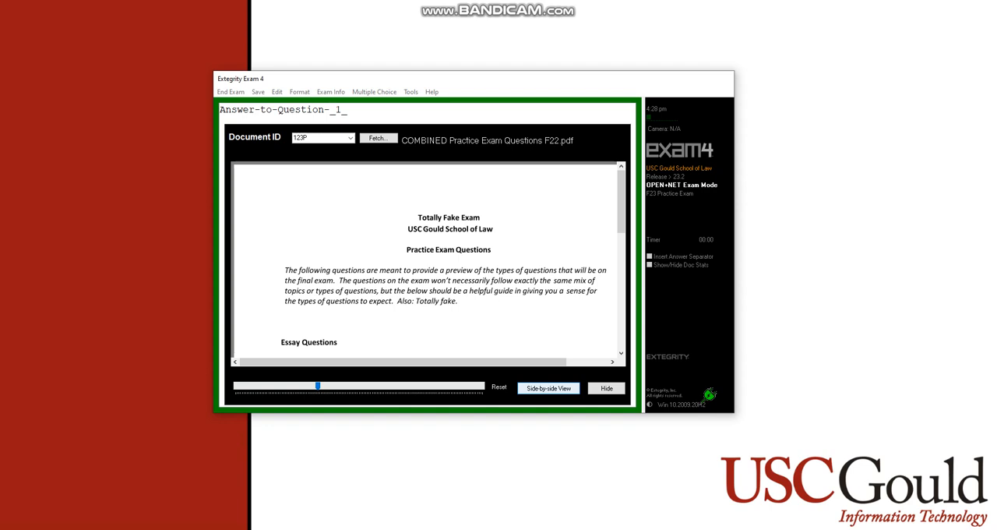
Show the exam document side by side with the answer area, enlarge the exam window to nearly full screen, and widen the document pane
click(548, 388)
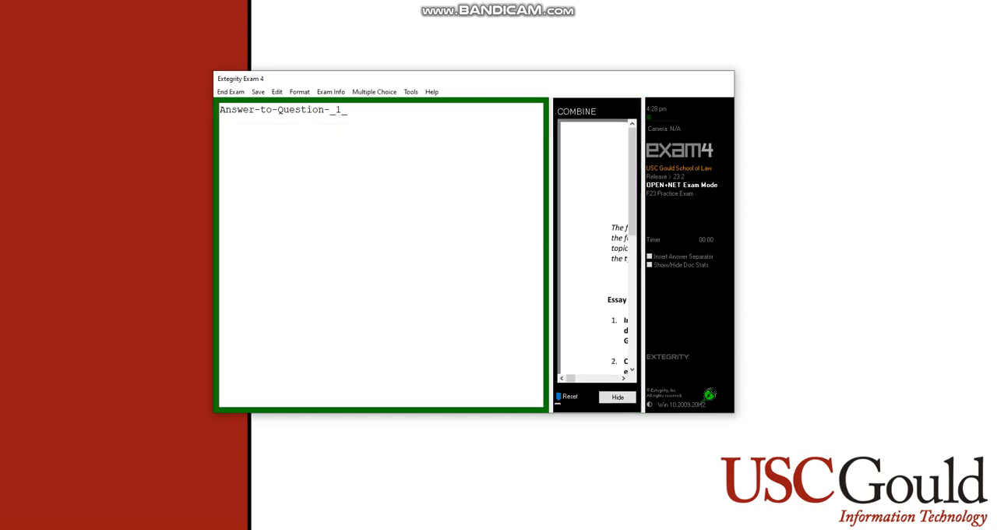
drag(734, 412, 982, 518)
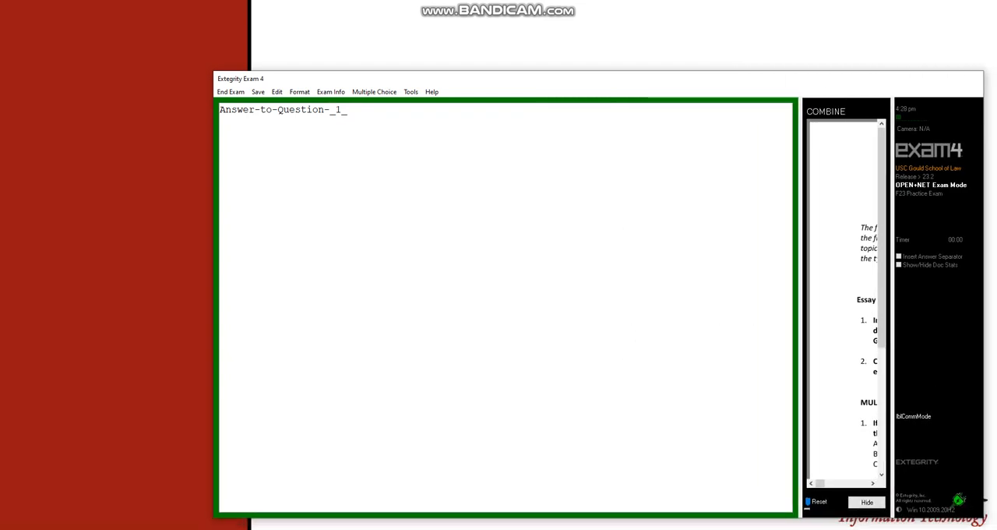
drag(215, 71, 9, 6)
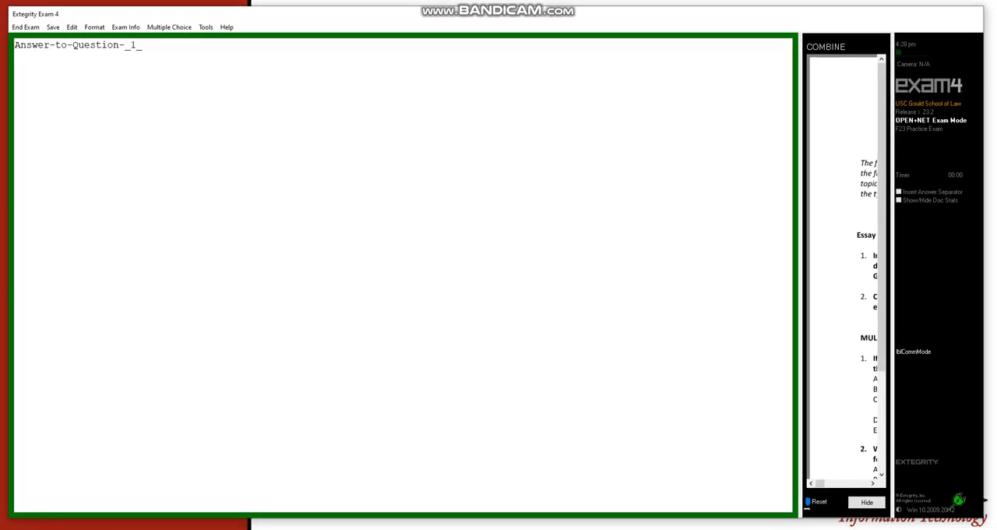
drag(800, 273, 476, 272)
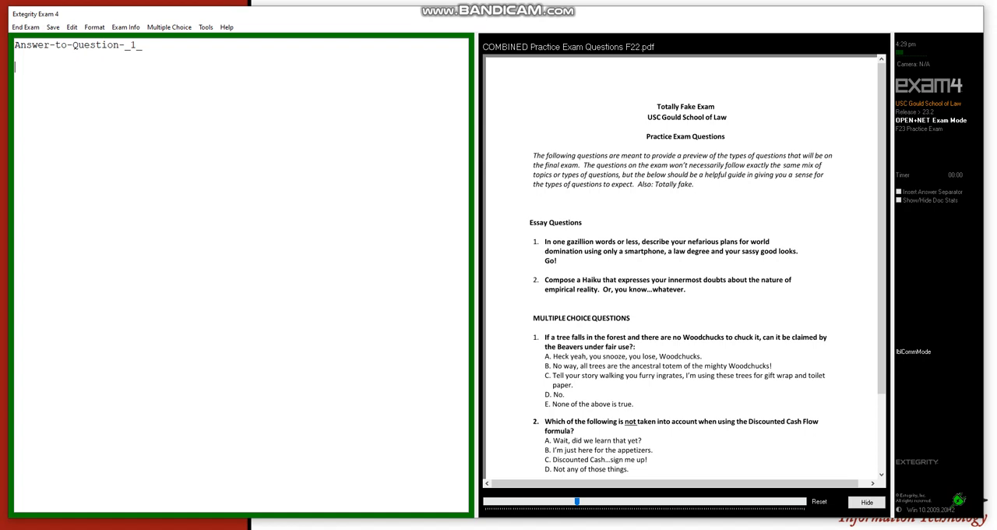
Enter "asdj;lfjlkdfjlsjdf" and "asdfdfdasfsdaf" under the first answer heading, followed by a "Question 2" line and "kl;ajflkldja;ldfj fa"
text(asdj;lfjlkdfjlsjdf )
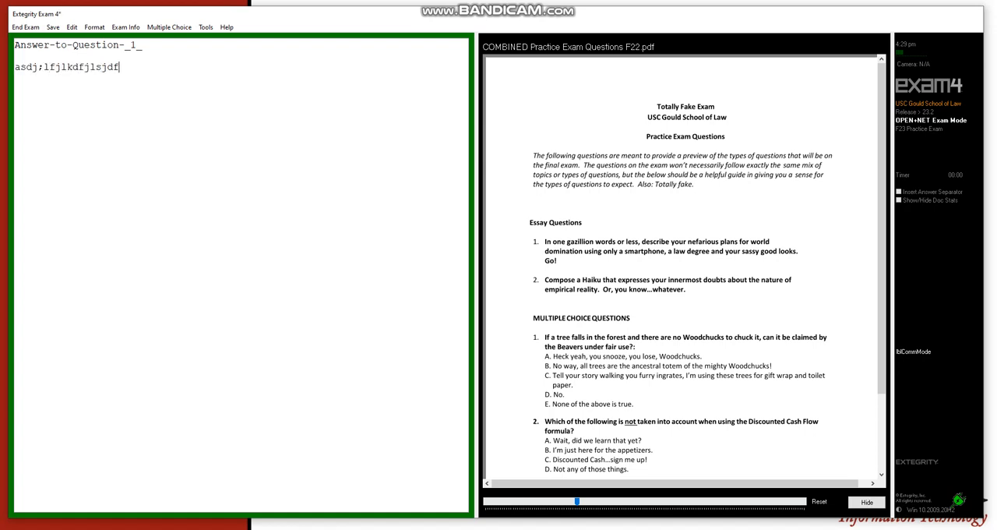
text(asdfdfdasfsdaf)
key(Return)
key(Return)
text(Question)
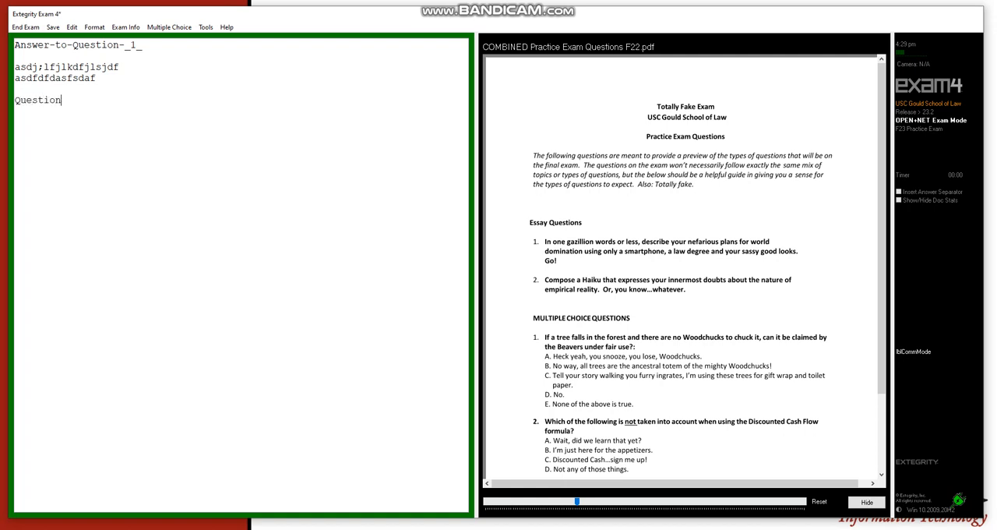
text( 2  )
text(kl;ajflkldja;ldfj fa)
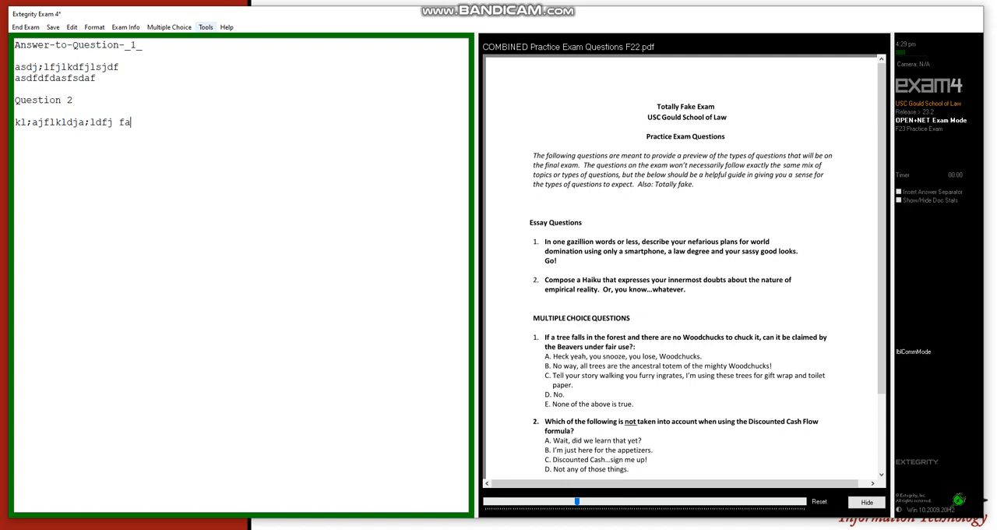
Insert an answer separation after the Question 2 text, with a blank line above the divider
click(205, 27)
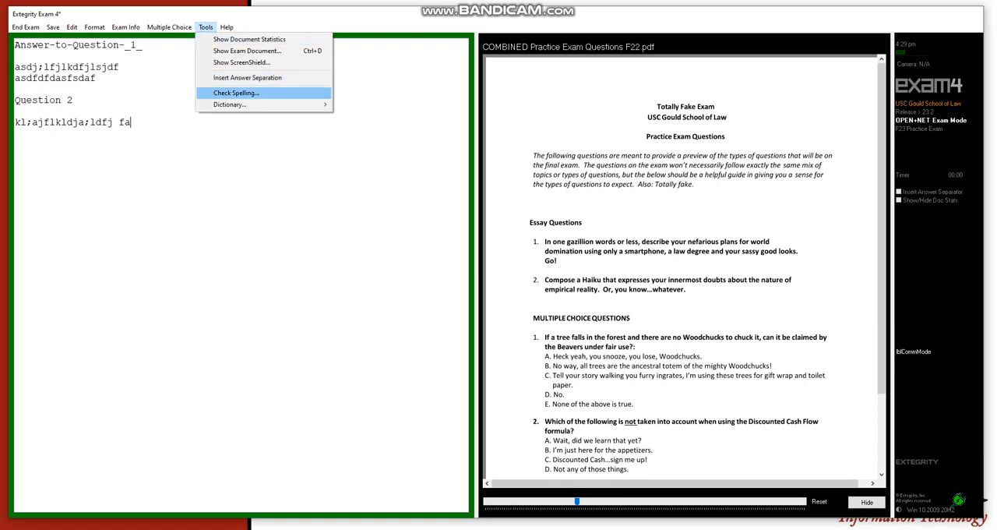
key(Return)
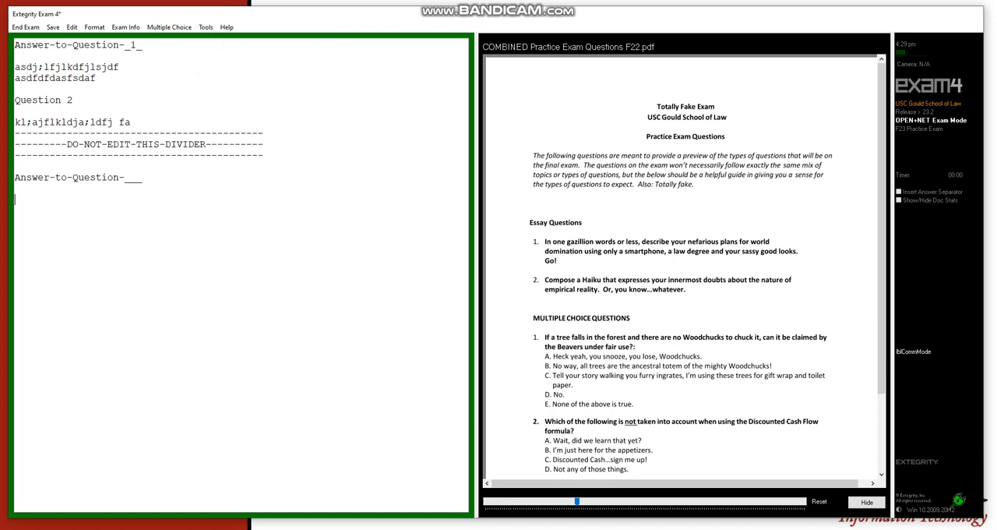
key(Return)
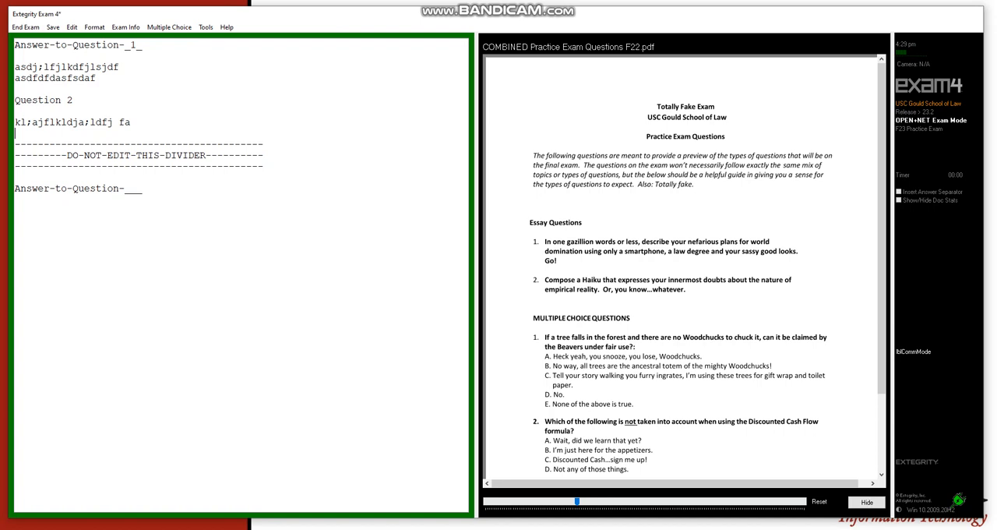
Number the new answer heading 3 and enter "asfdasdafdsafasdf asdfasd asdfa asd" below it
click(130, 189)
text(3asfdasdafdsafasd)
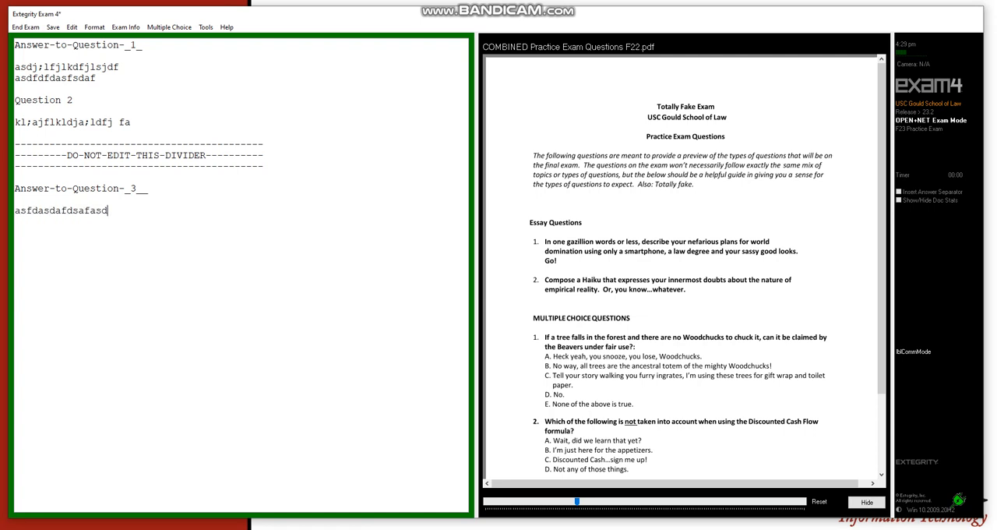
text(f asdfasd asdfa asd)
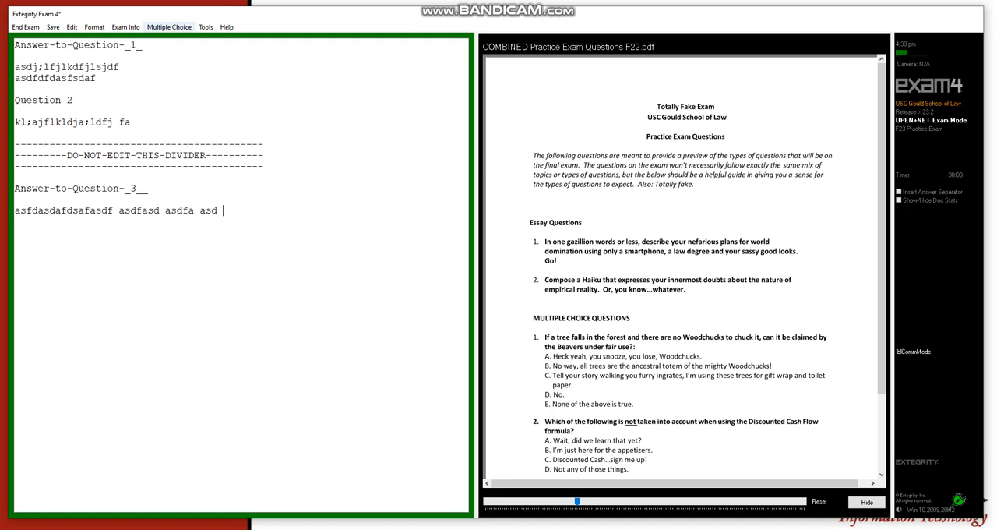
click(169, 27)
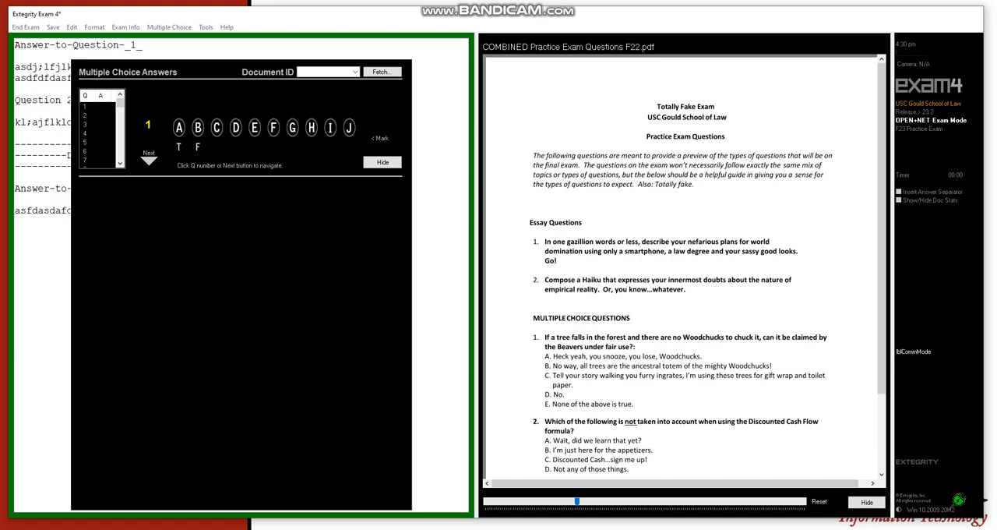
click(383, 162)
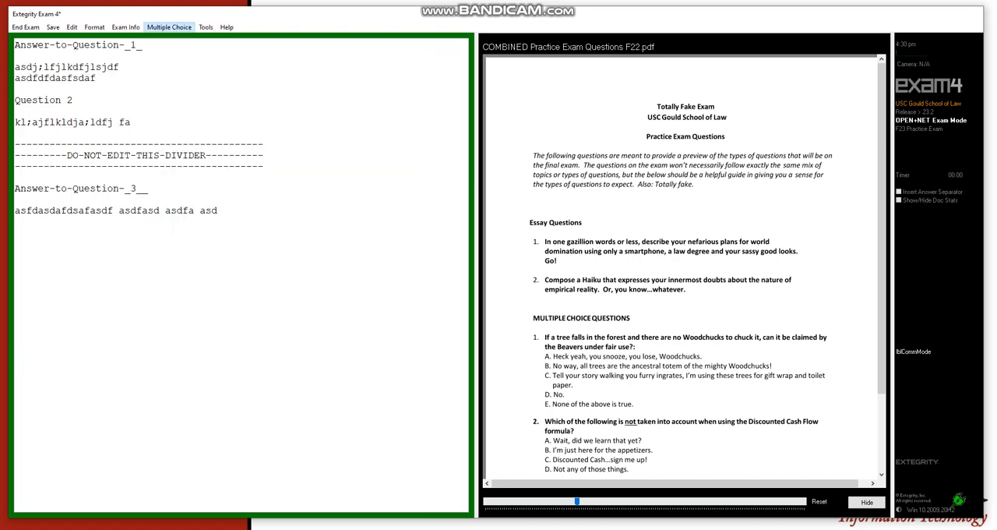
click(169, 26)
click(383, 162)
Open the multiple-choice answer sheet and answer questions 1 to 5 with A, B, C, B and E
click(169, 26)
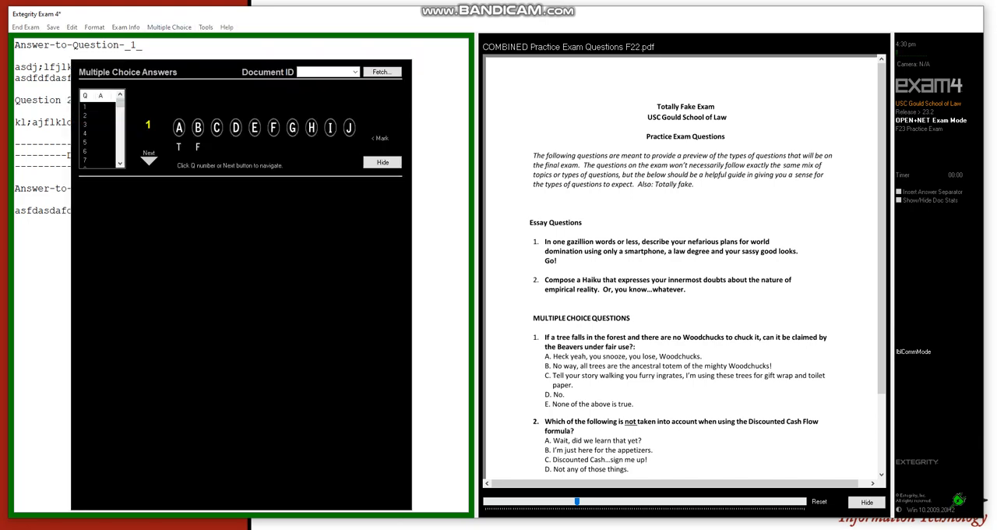
click(179, 128)
scroll(683, 265, down, 3)
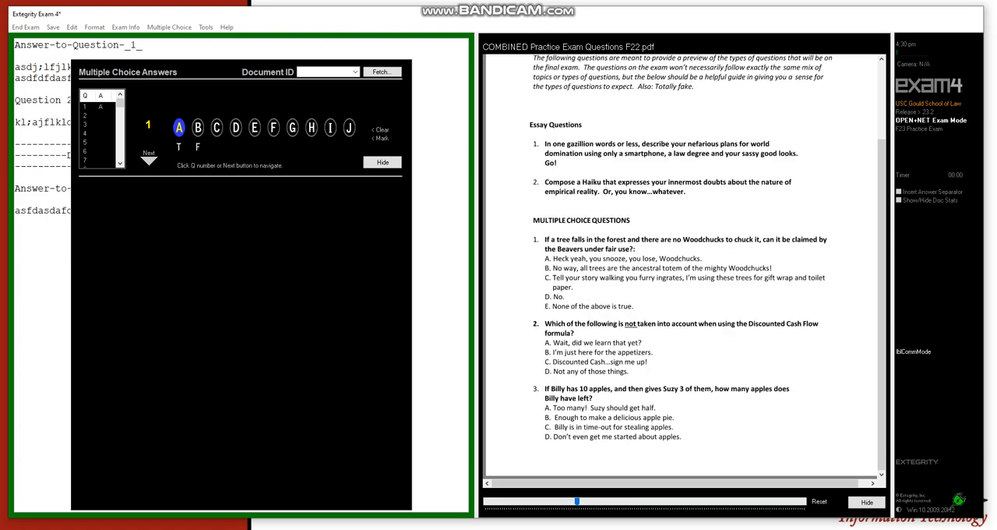
click(149, 158)
click(198, 128)
click(149, 159)
click(216, 128)
click(149, 159)
click(198, 128)
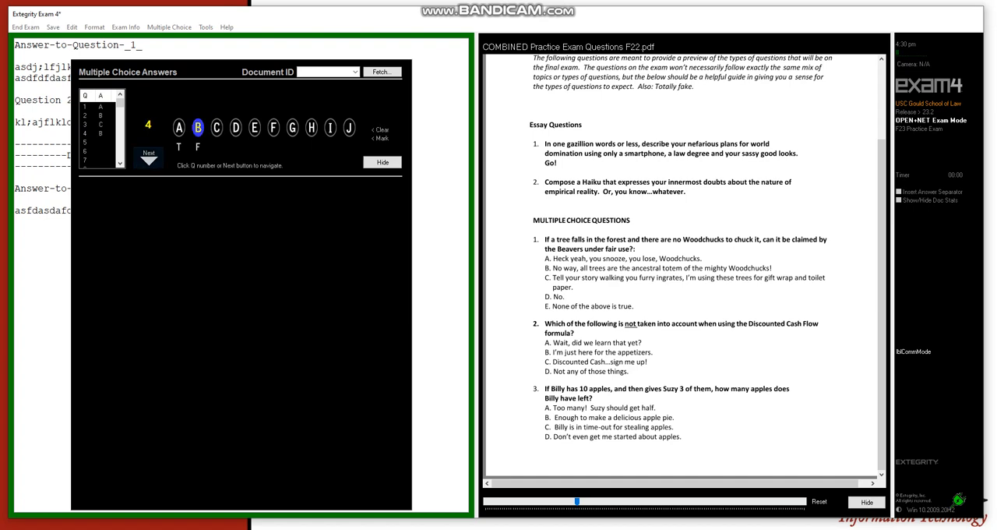
click(149, 159)
click(254, 128)
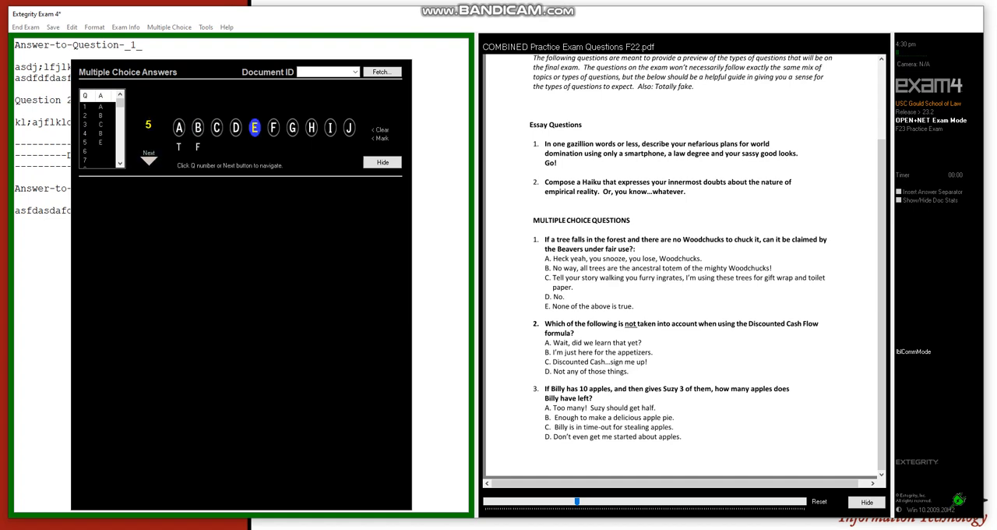
click(149, 159)
Unlock multiple-choice question 2 and change its answer to D
click(95, 115)
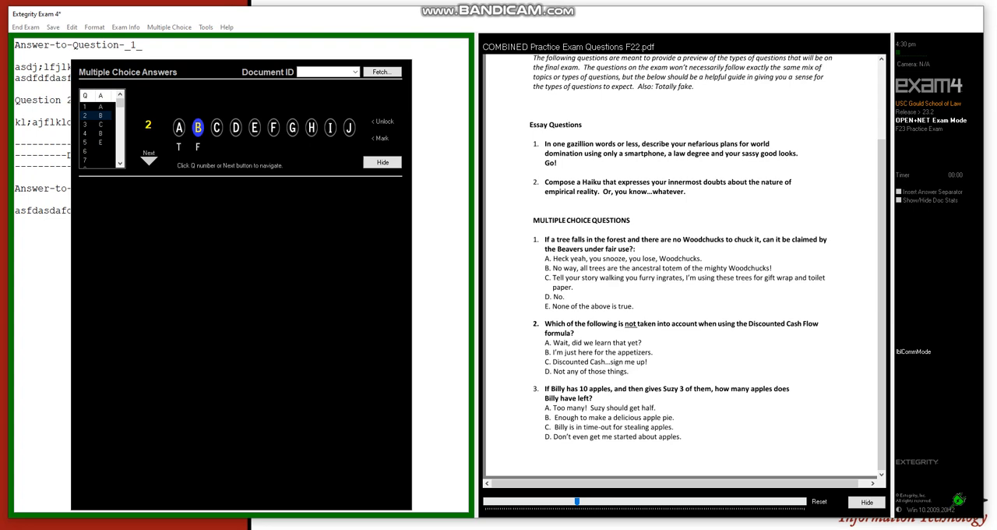
click(384, 122)
key(d)
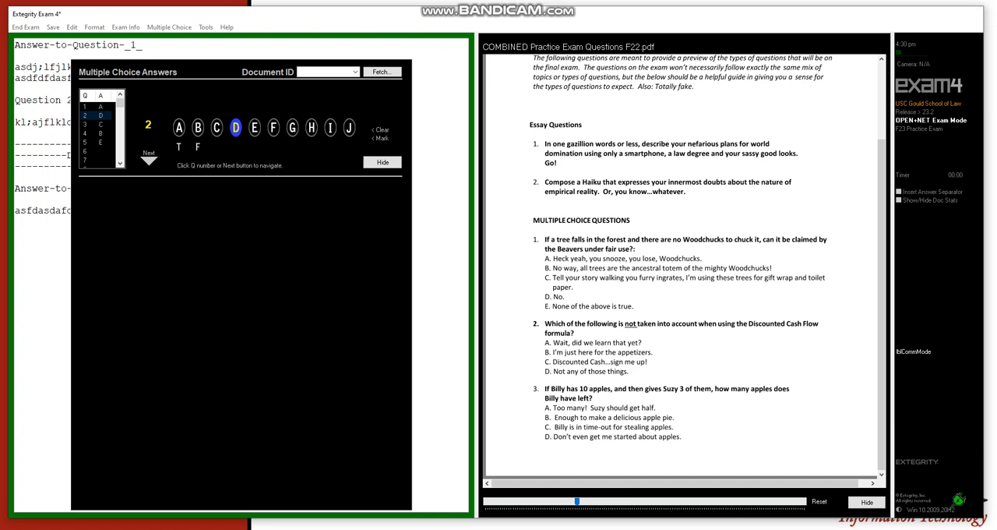
Advance to multiple-choice question 6 and answer it with E
click(148, 158)
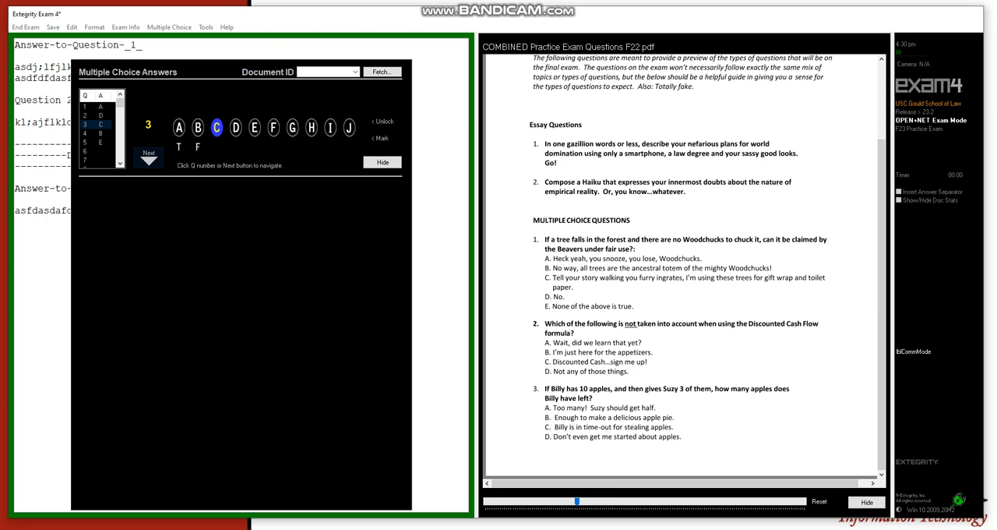
click(148, 158)
click(148, 158)
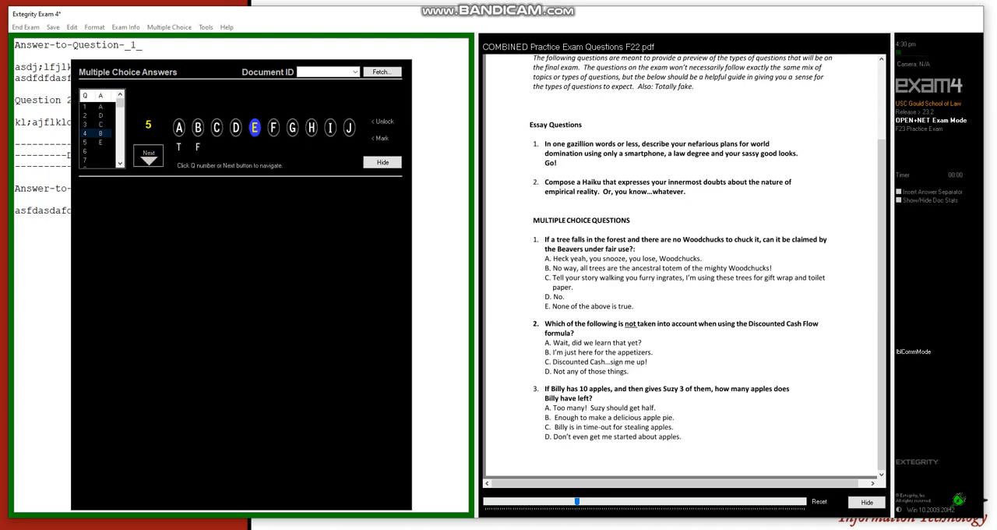
click(148, 158)
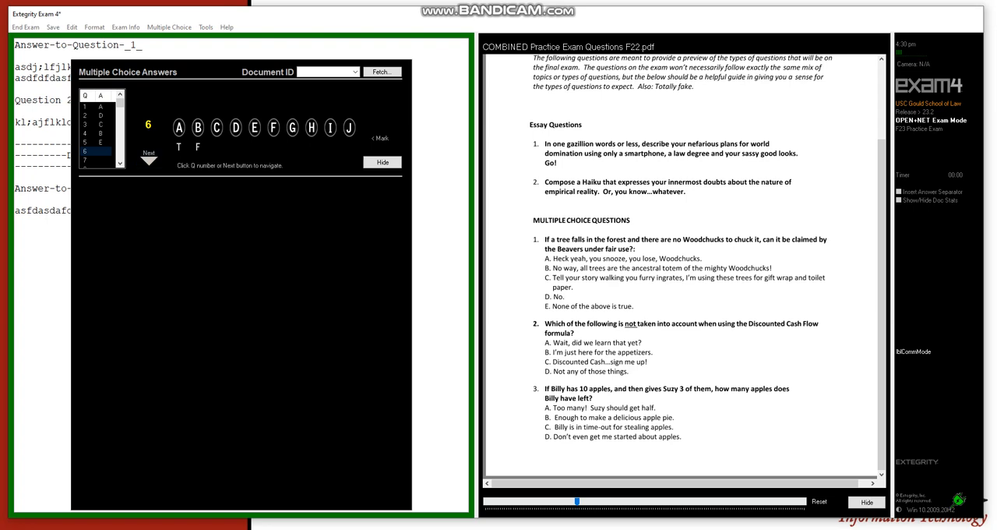
key(e)
click(148, 158)
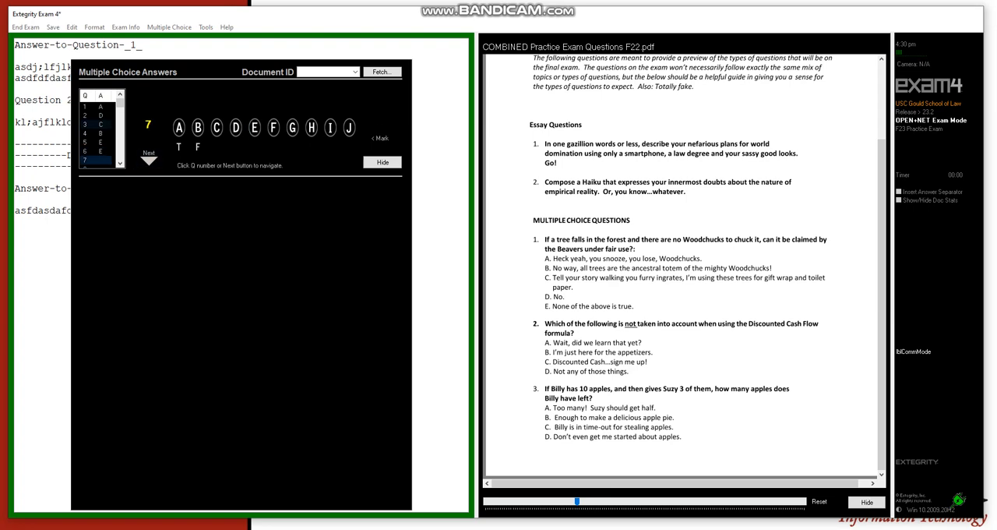
Mark multiple-choice question 2 and answer question 7 with C before hiding the answer sheet
click(92, 116)
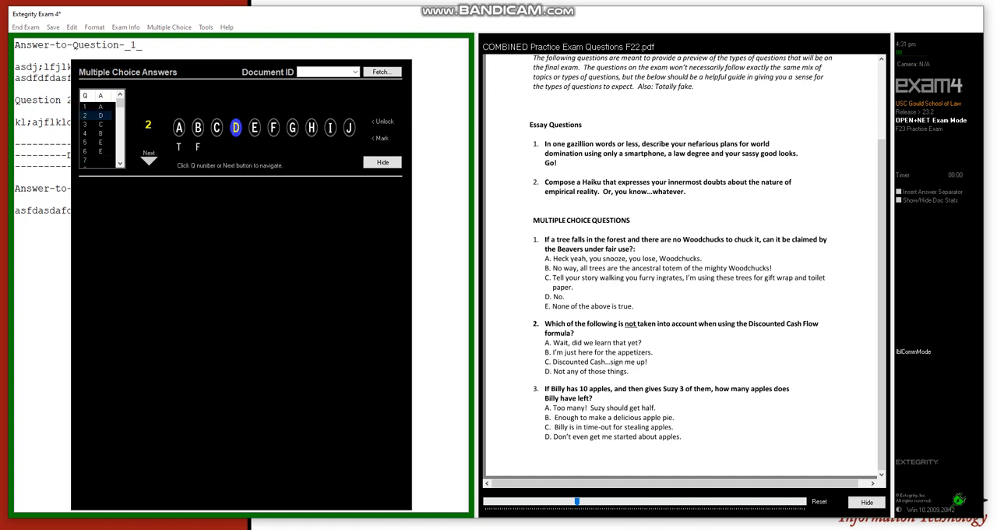
click(380, 139)
click(98, 152)
click(98, 160)
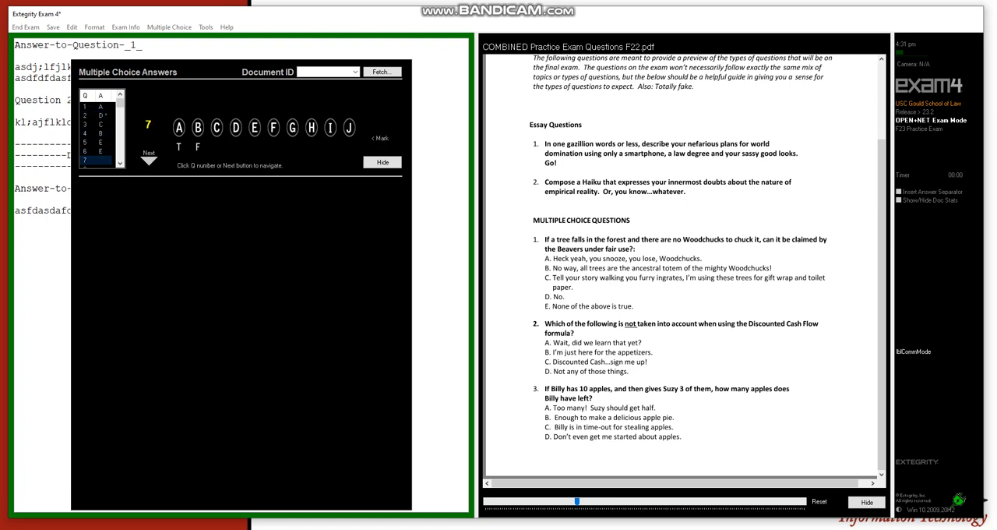
key(c)
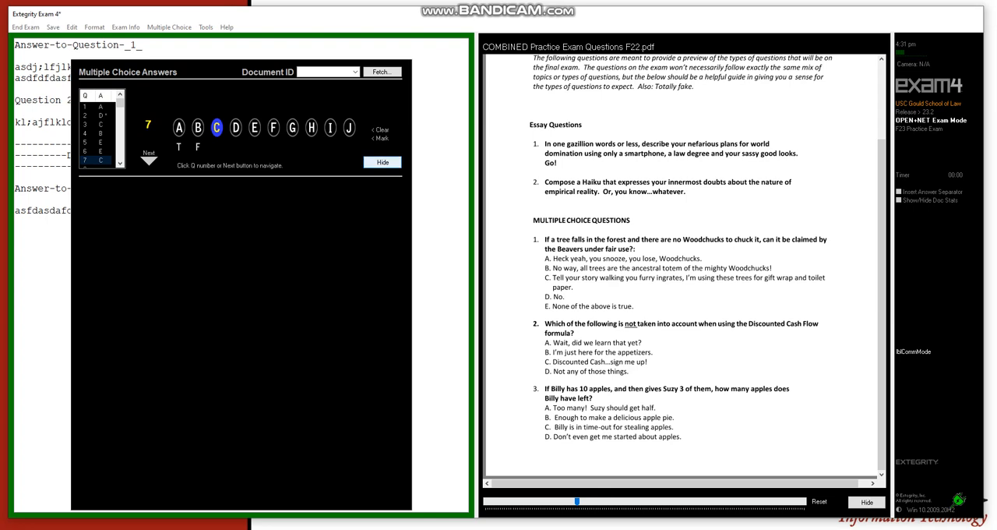
click(382, 162)
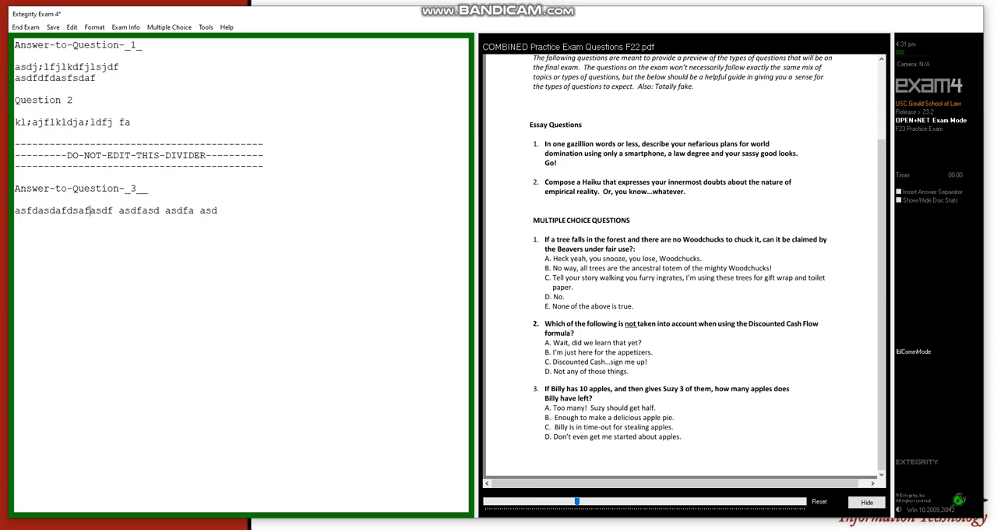
Insert "dsfsd" within the first word of the answer to question 3 and add a blank line after that paragraph
text(dsfsd)
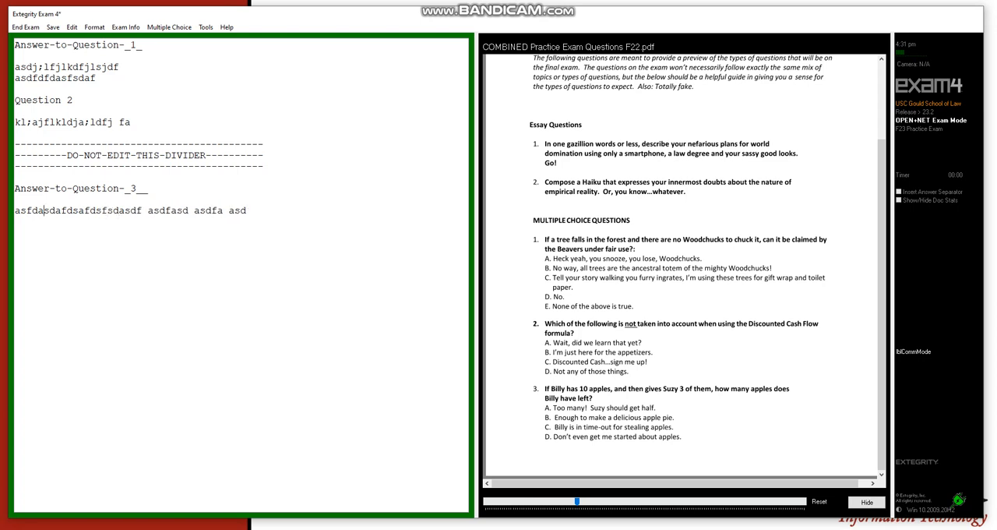
click(252, 210)
key(Return)
key(Return)
Reopen the multiple-choice answer sheet at question 2, try to fetch document ID 123P, and hide the sheet
click(169, 27)
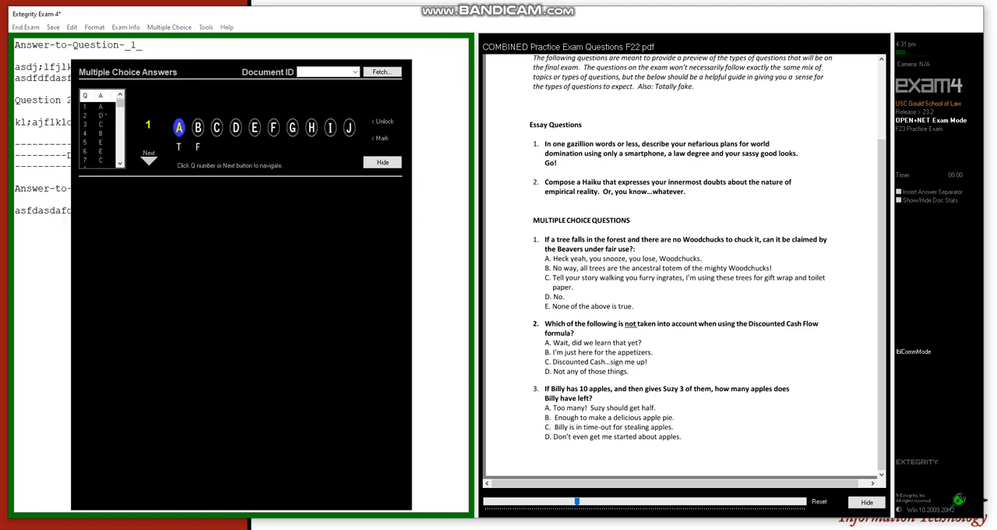
click(90, 115)
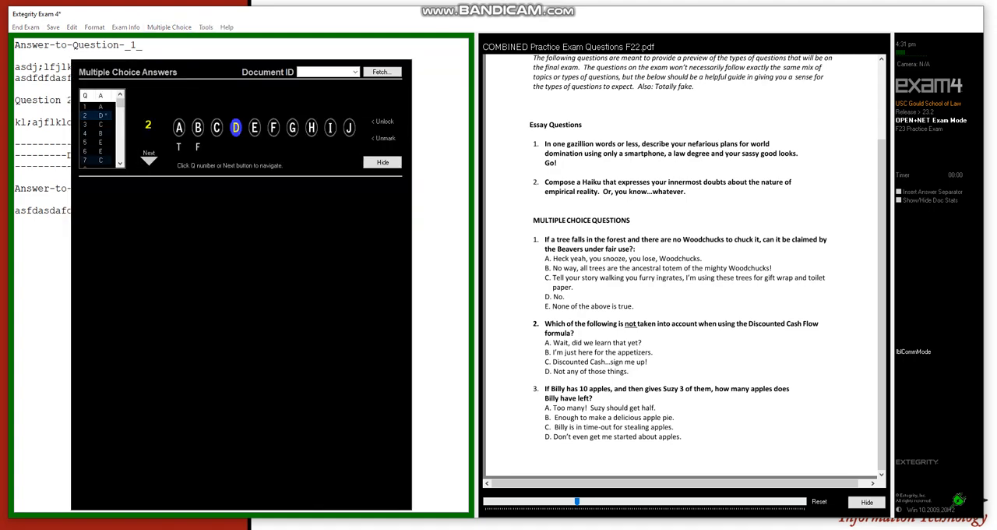
scroll(98, 144, down, 2)
text(12)
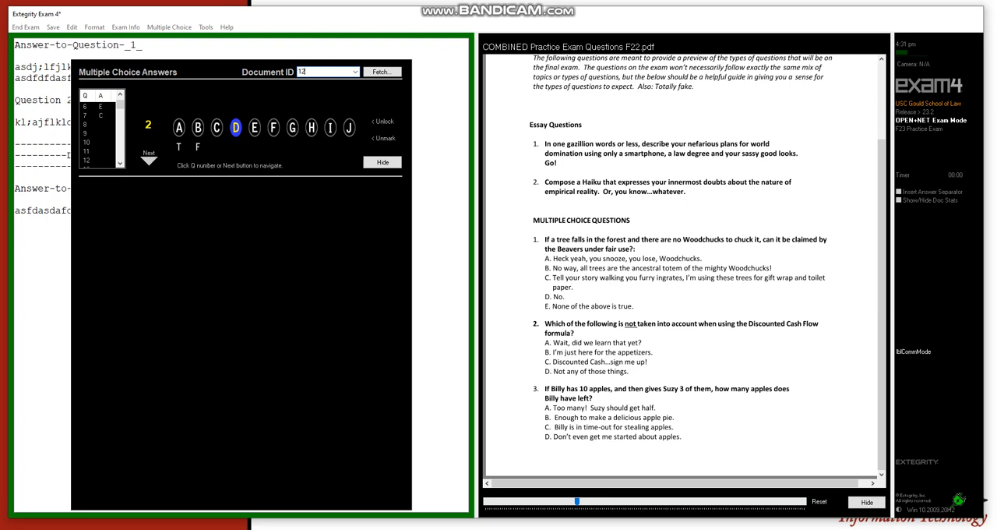
text(3P)
key(Return)
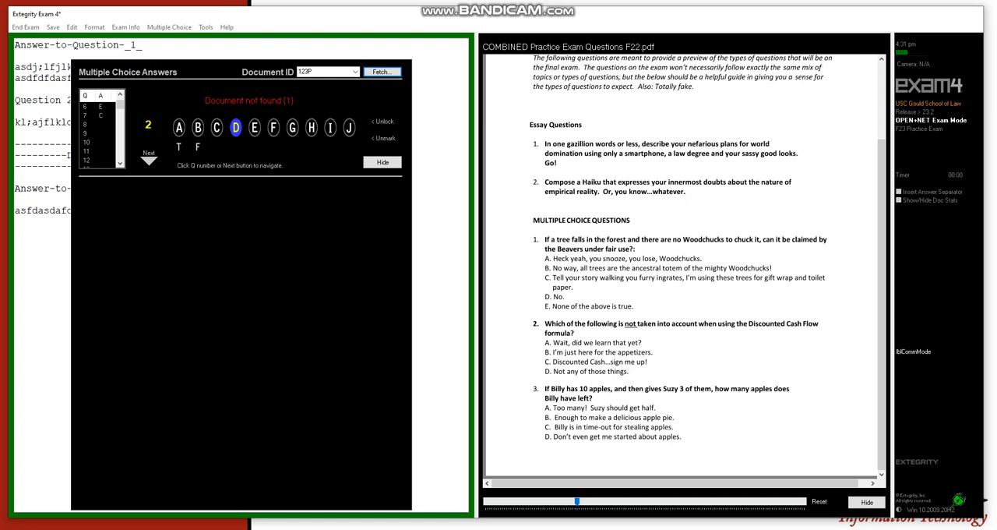
click(383, 162)
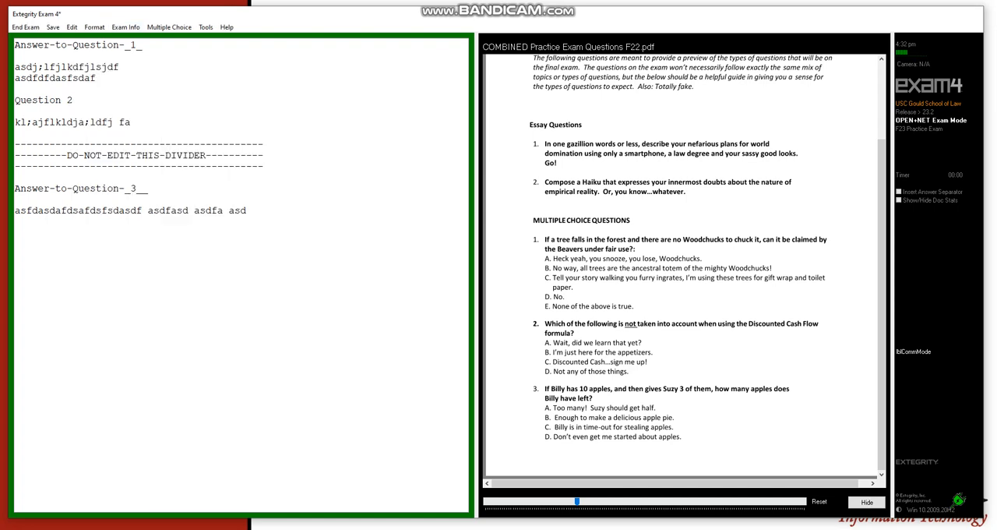
Add the paragraph "asdfsdfasfsdasdfasdfsad fasdf" below the existing text of the answer to question 3
click(125, 27)
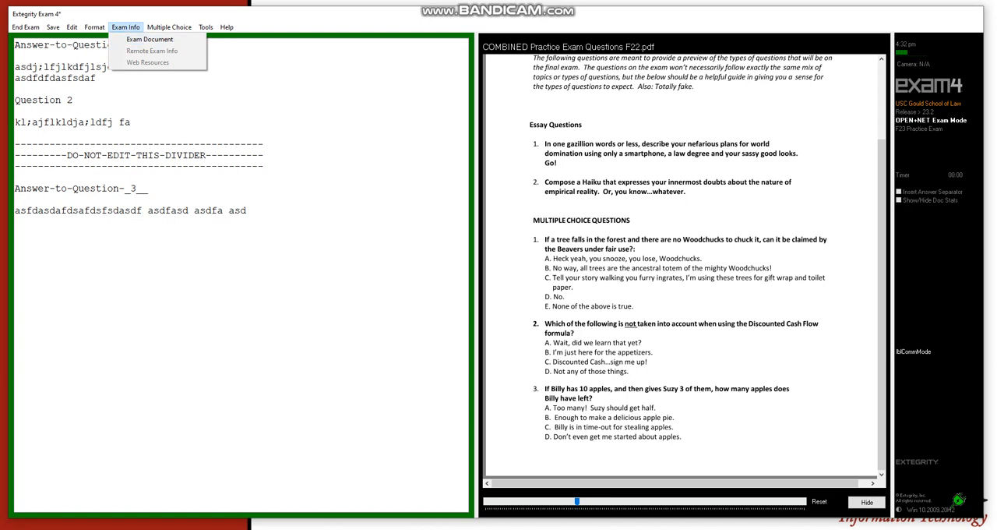
click(252, 211)
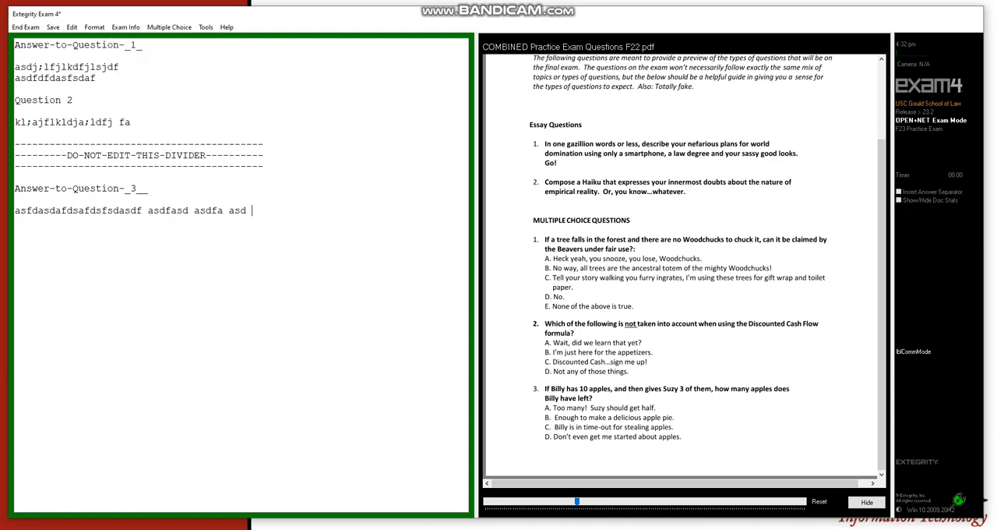
key(Return)
text(asdfsdfasfsdasdf)
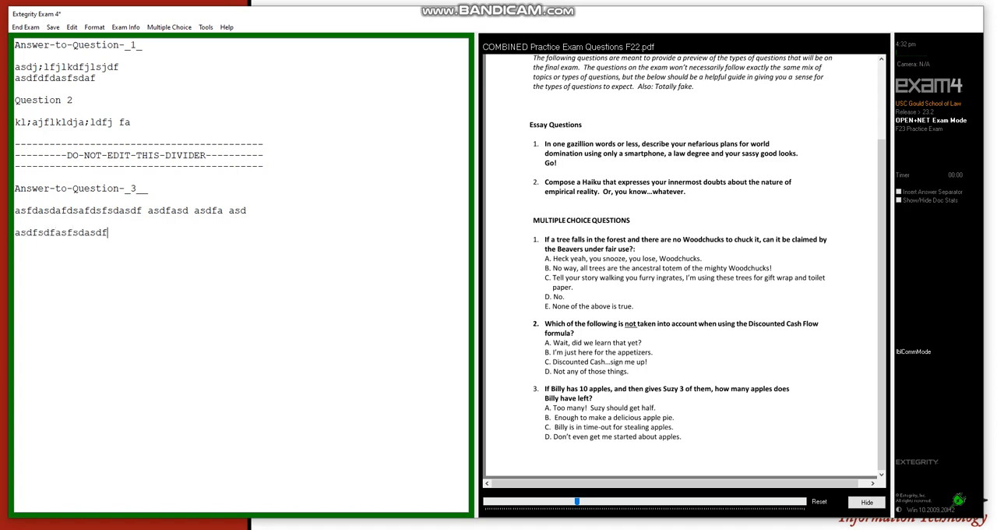
text(asdfsad fasdf)
View the spelling checker's suggestions for the first flagged word and close it without changing the answers
click(206, 27)
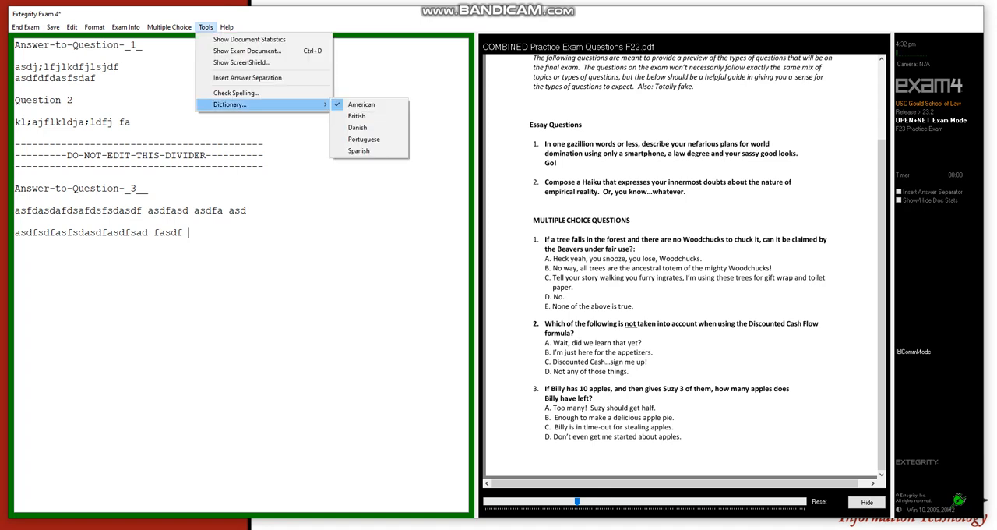
click(236, 93)
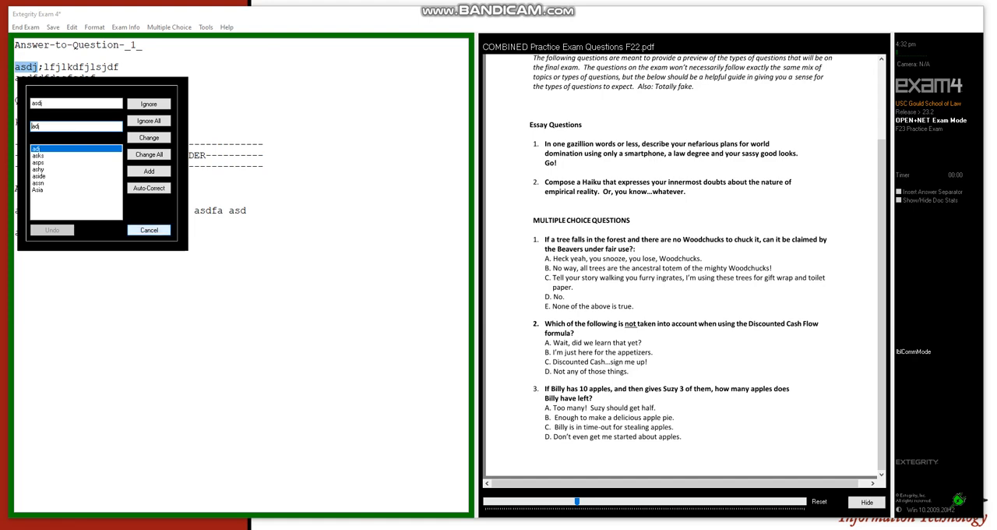
click(149, 230)
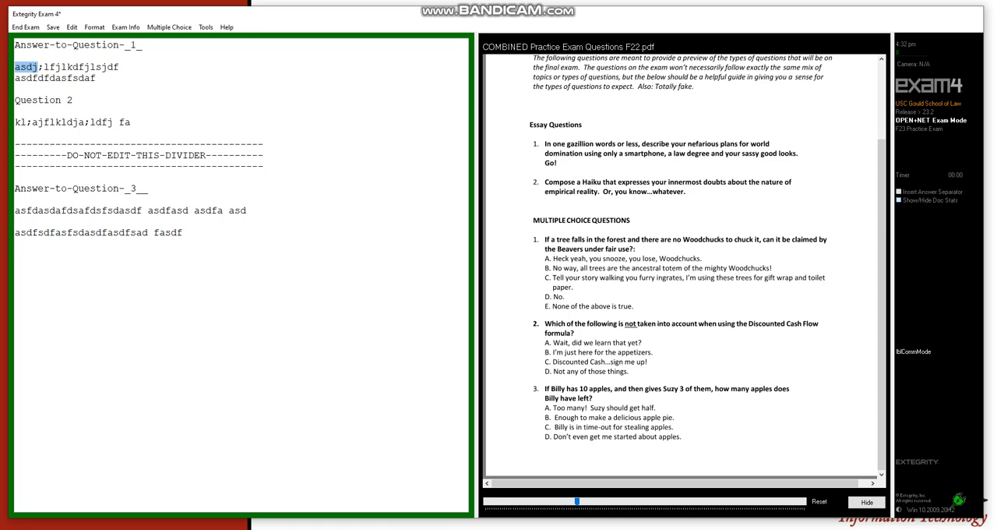
Show the document statistics for the answers and look through the text formatting options
click(899, 200)
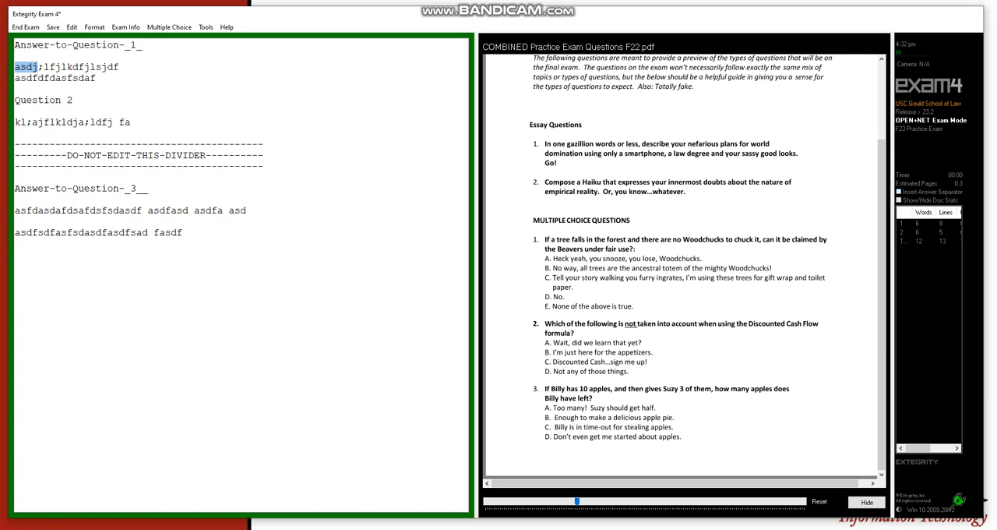
click(94, 27)
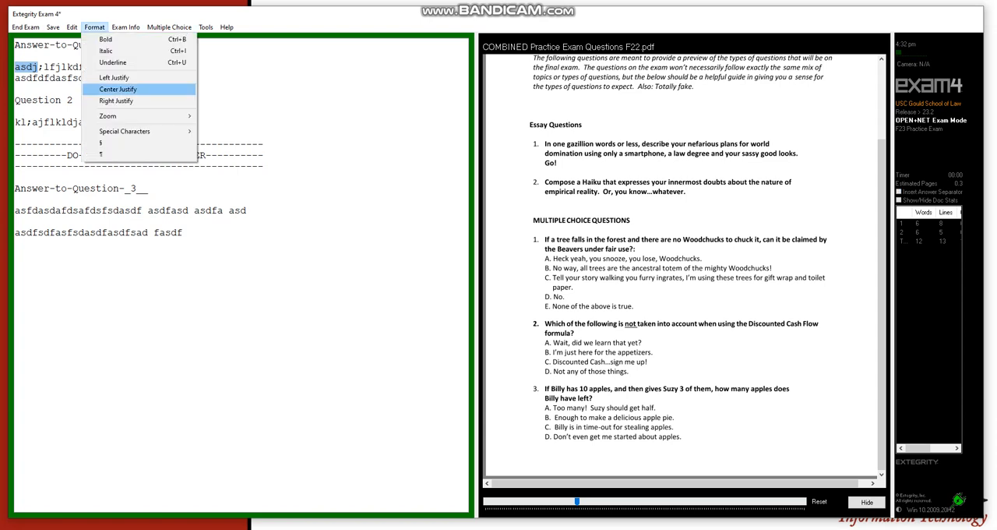
mouse_move(94, 27)
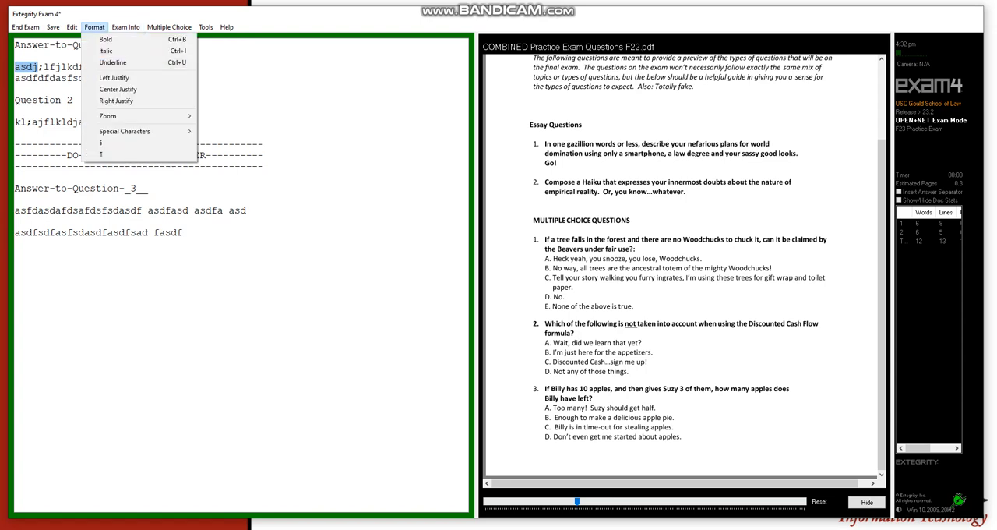
click(189, 233)
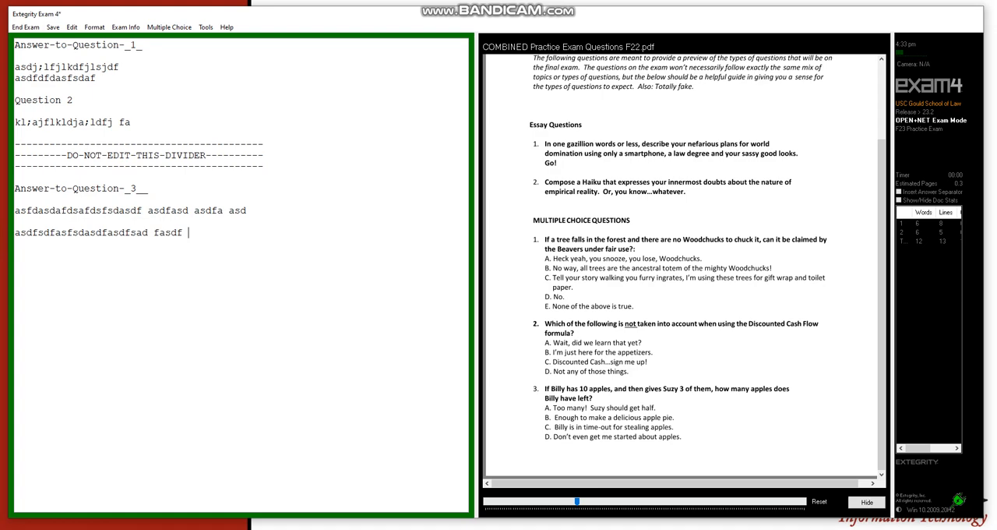
Review the recorded answers on the multiple-choice answer sheet and hide it again
click(169, 27)
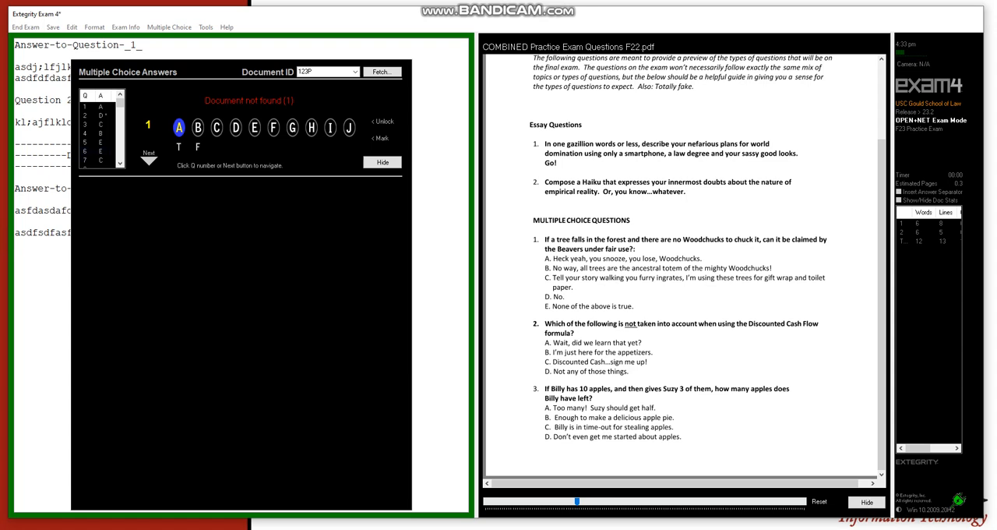
click(383, 162)
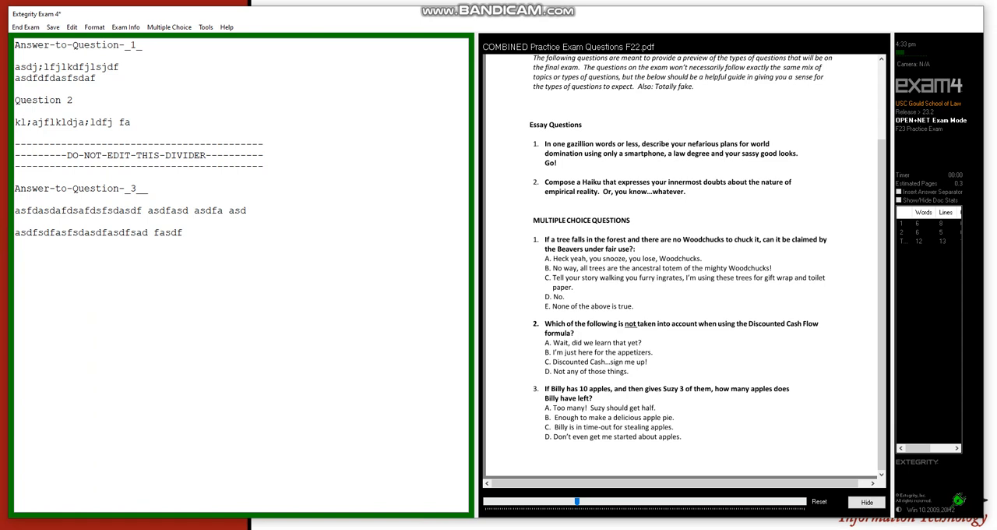
End the practice exam and confirm the decision to finish it
click(26, 27)
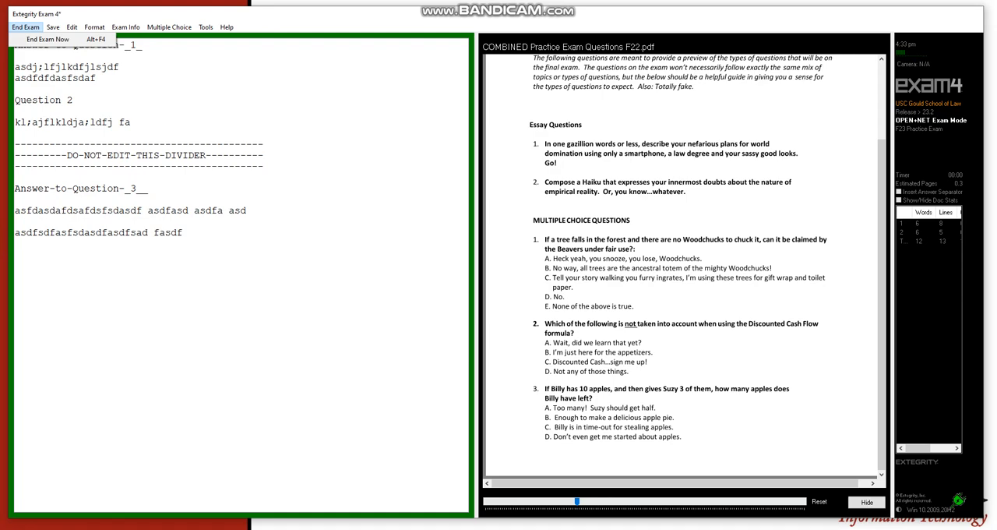
key(Return)
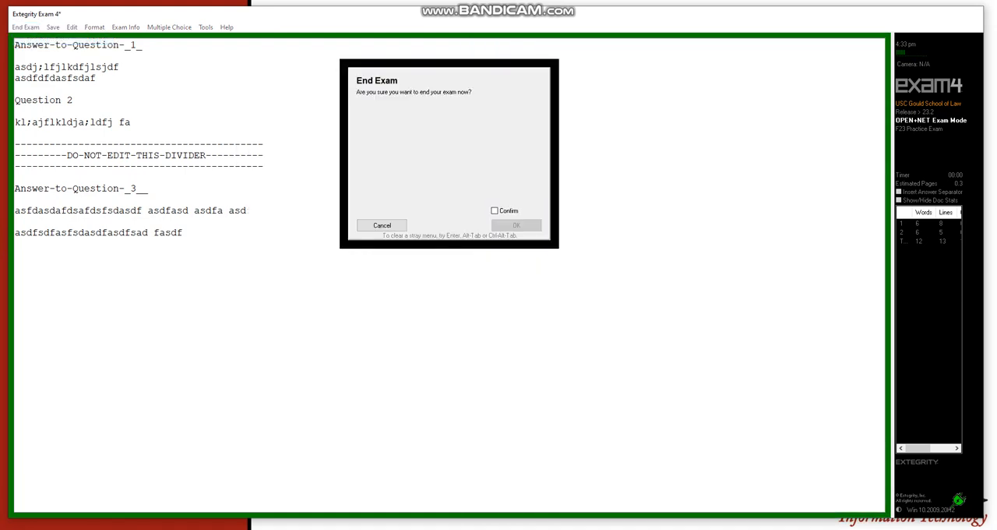
click(494, 211)
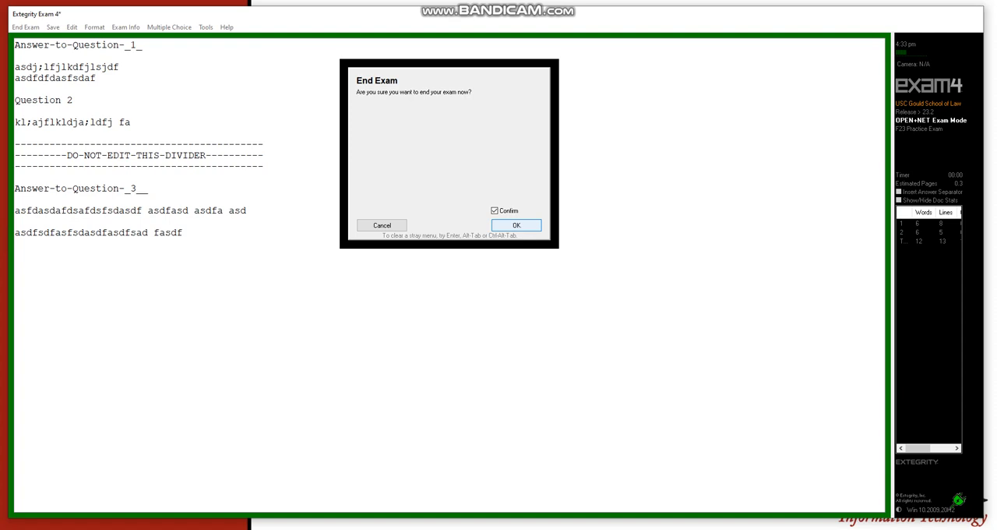
key(Return)
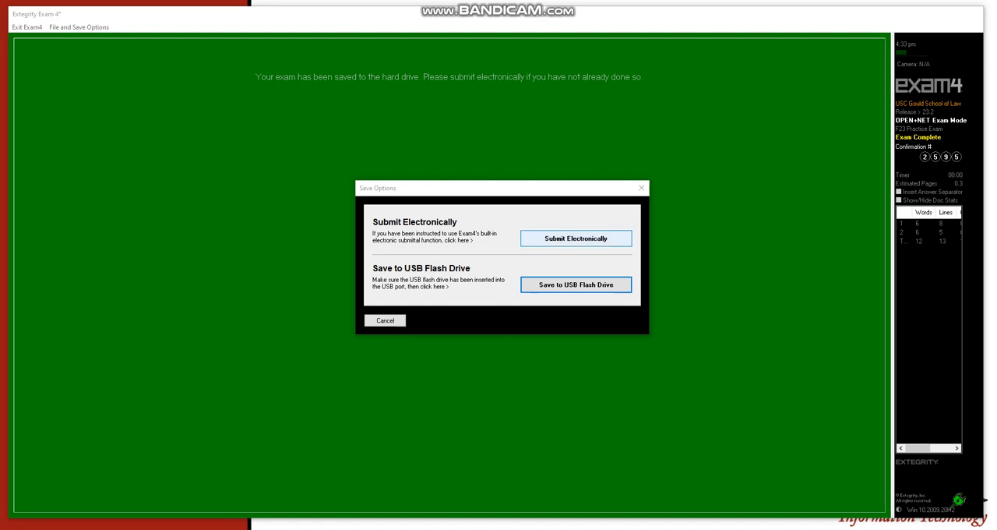
Submit the finished exam electronically and acknowledge the submittal receipt as understood
click(575, 239)
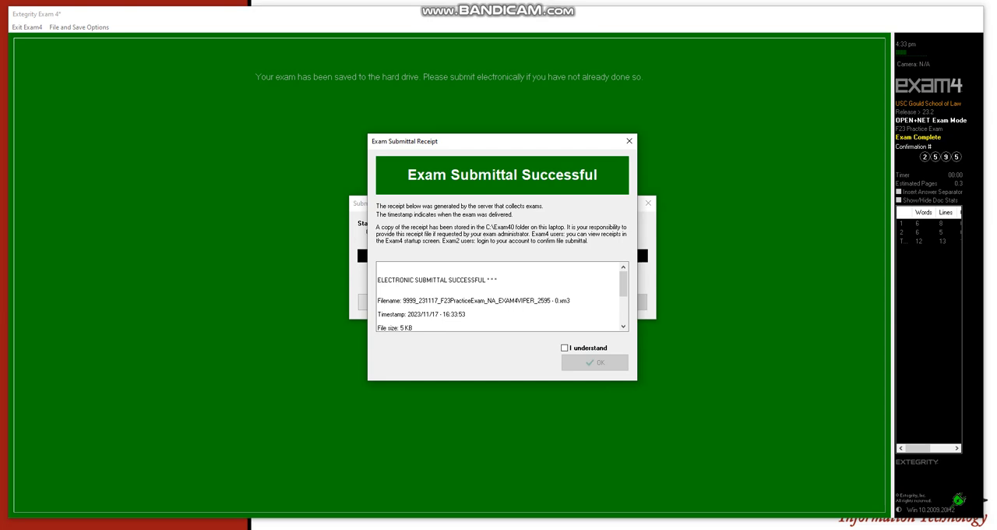
mouse_move(498, 141)
mouse_down()
mouse_move(588, 167)
mouse_move(449, 129)
mouse_move(500, 125)
mouse_up()
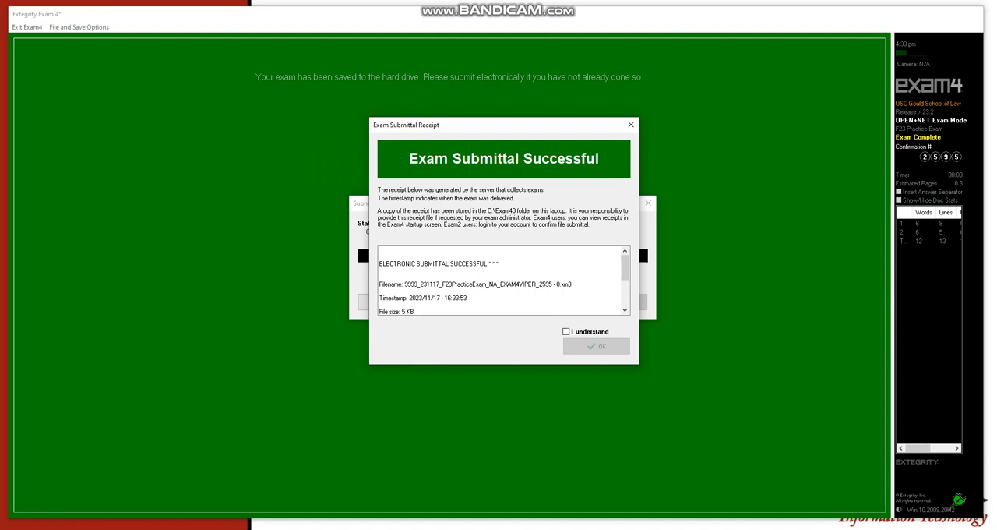
mouse_move(503, 124)
mouse_down()
mouse_move(500, 147)
mouse_move(500, 136)
mouse_up()
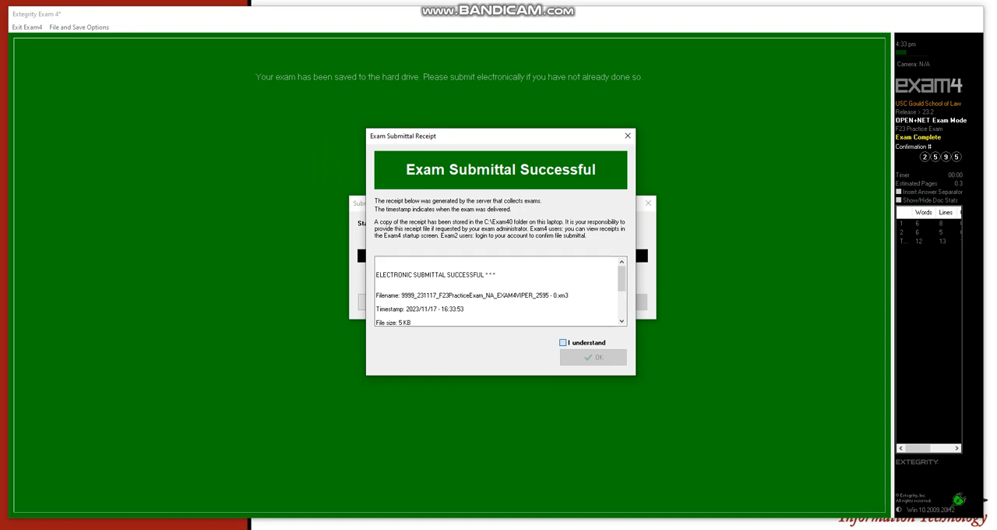
click(562, 342)
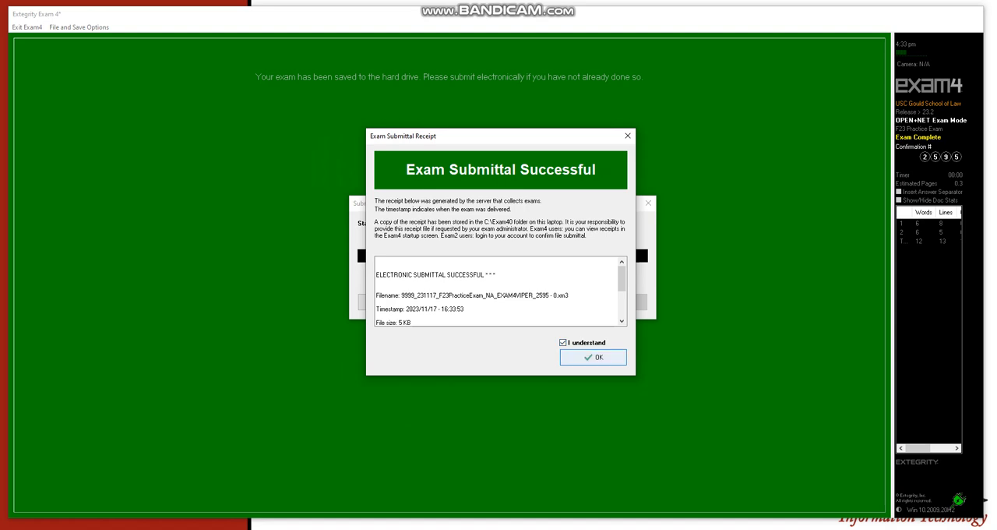
click(593, 356)
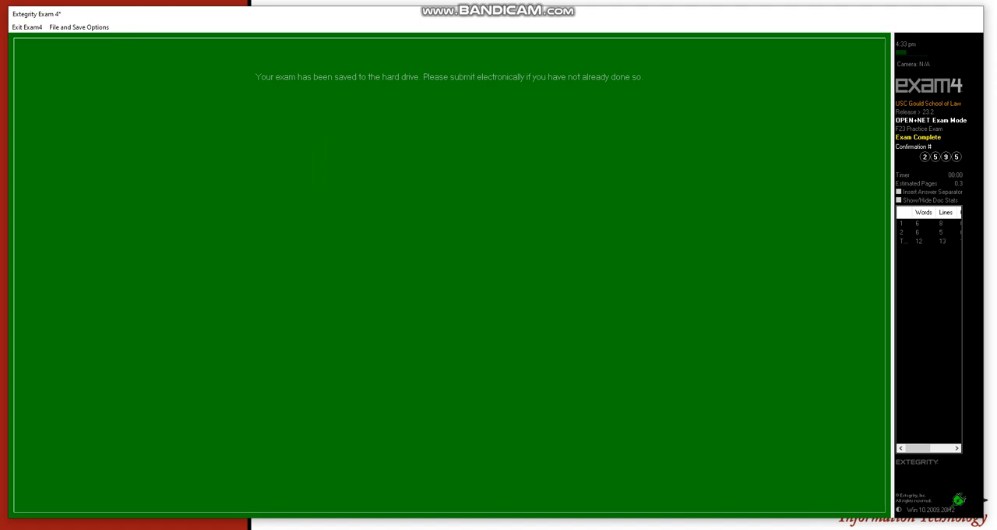
Exit Exam4, confirming that all instructions for submitting the exam have been followed
click(27, 27)
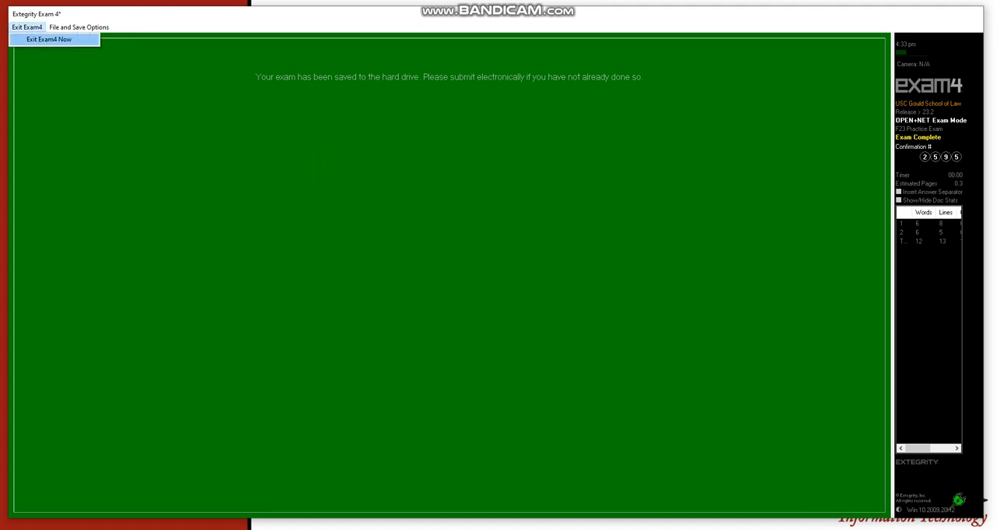
click(48, 38)
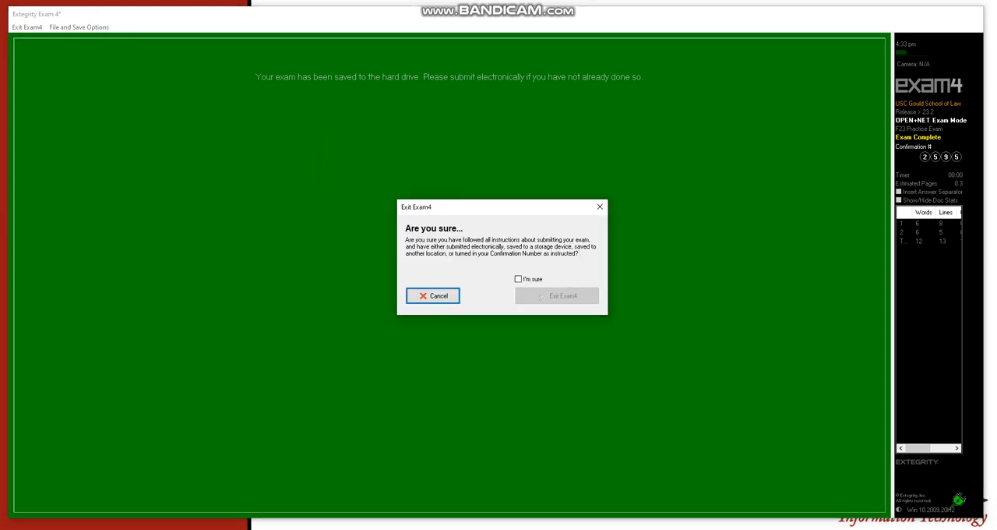
click(518, 279)
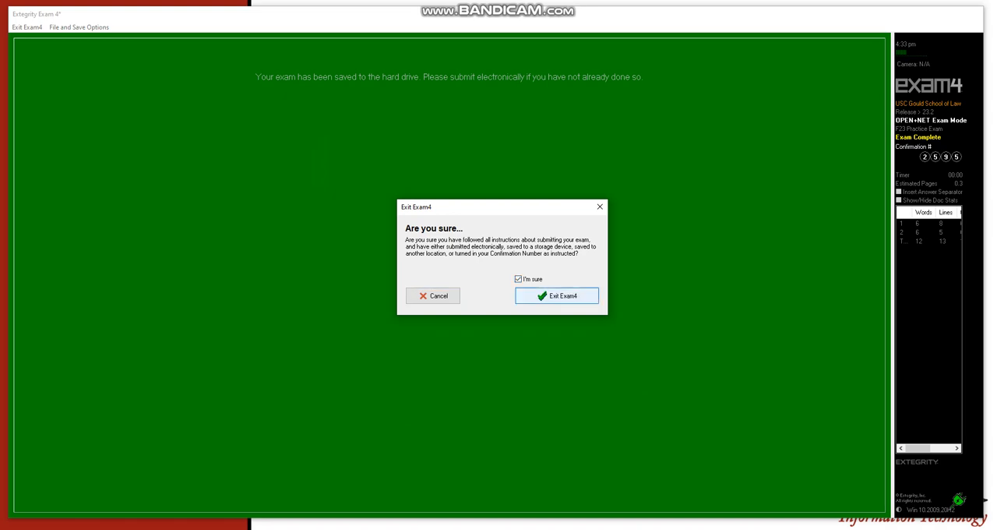
key(Return)
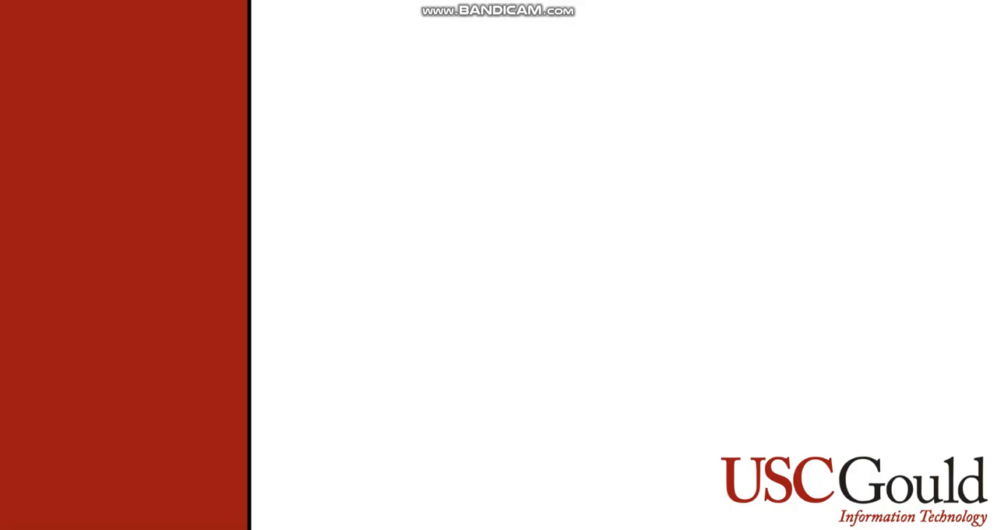